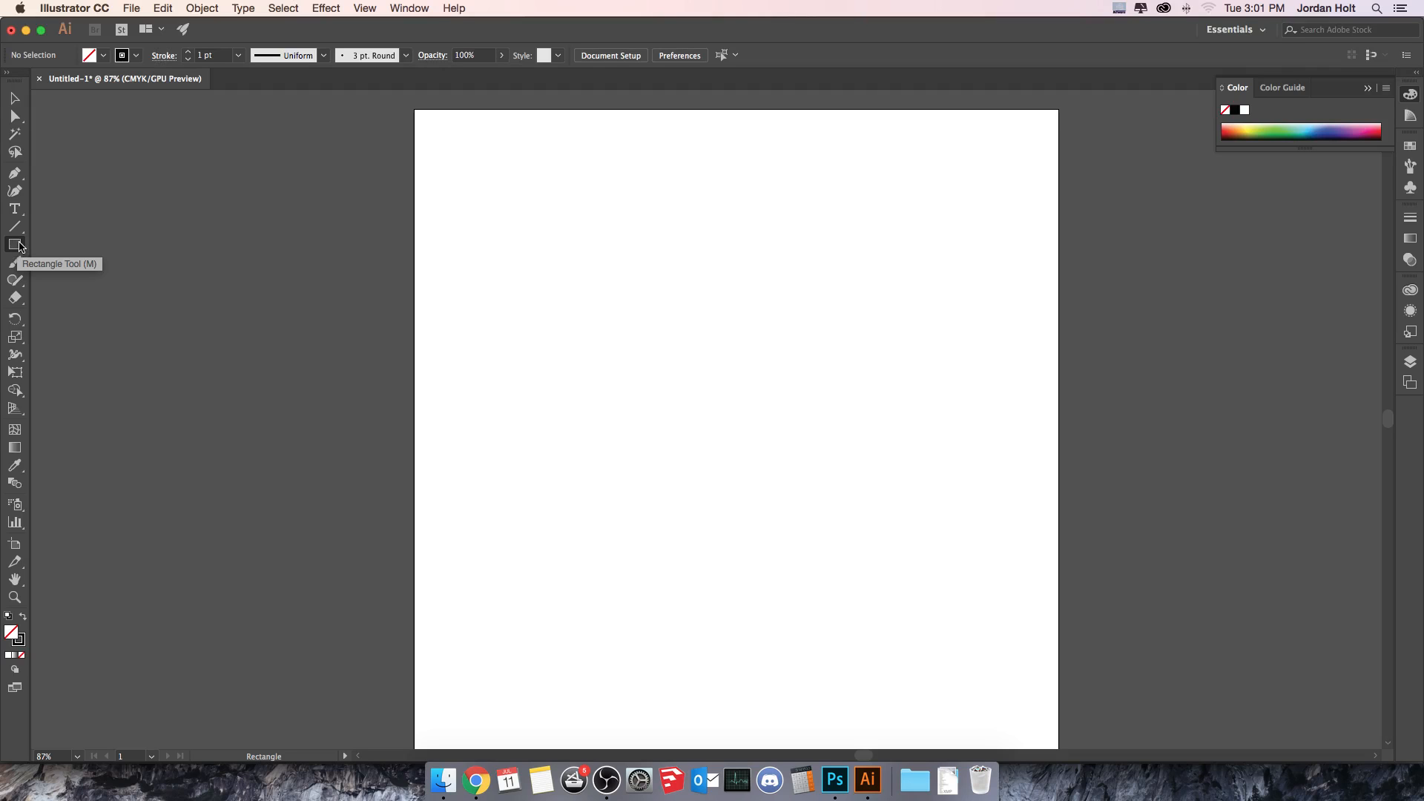
- Draw a rectangle about 307 by 295 px near the middle of the artboard and deselect it
{"action": "left_click", "coordinate": [18, 247]}
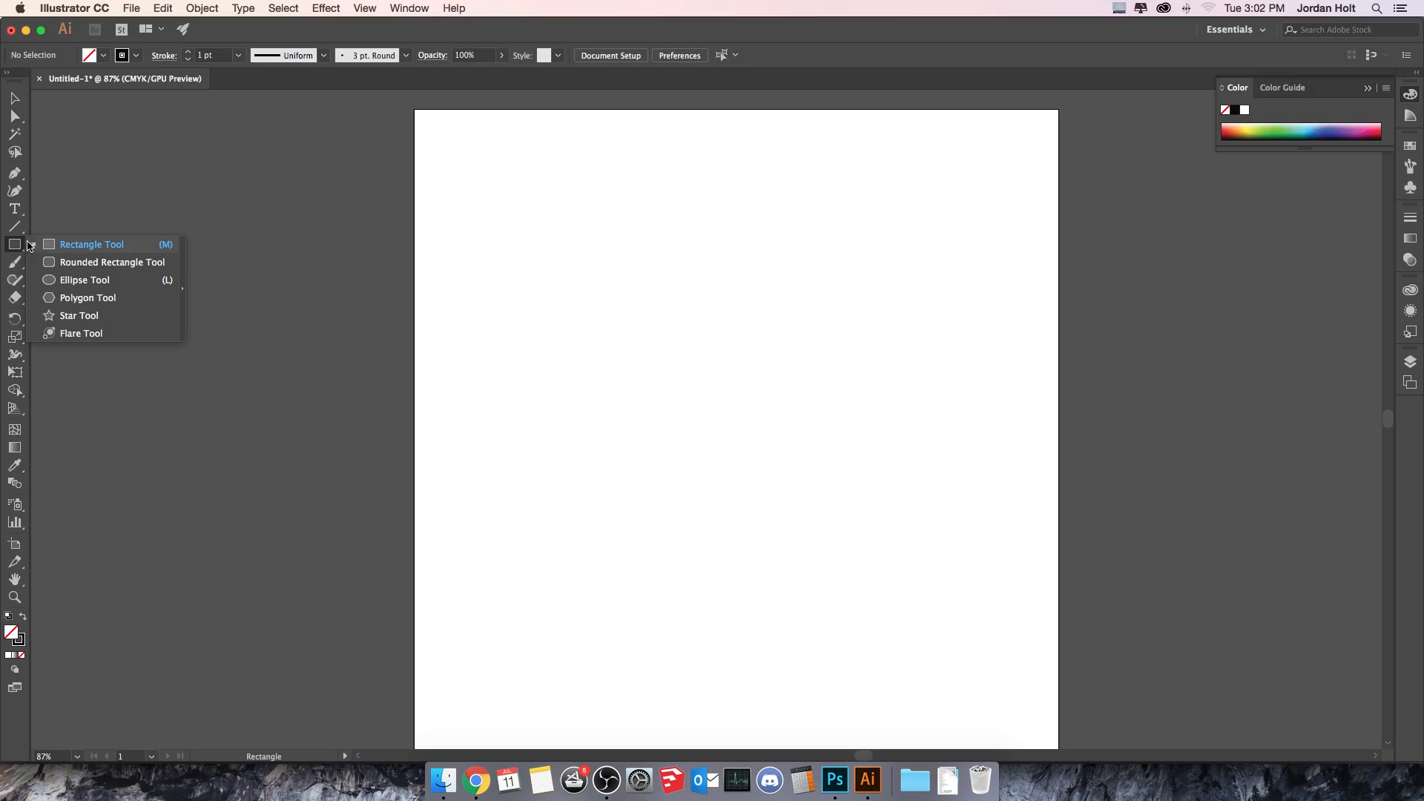
{"action": "left_click", "coordinate": [84, 247]}
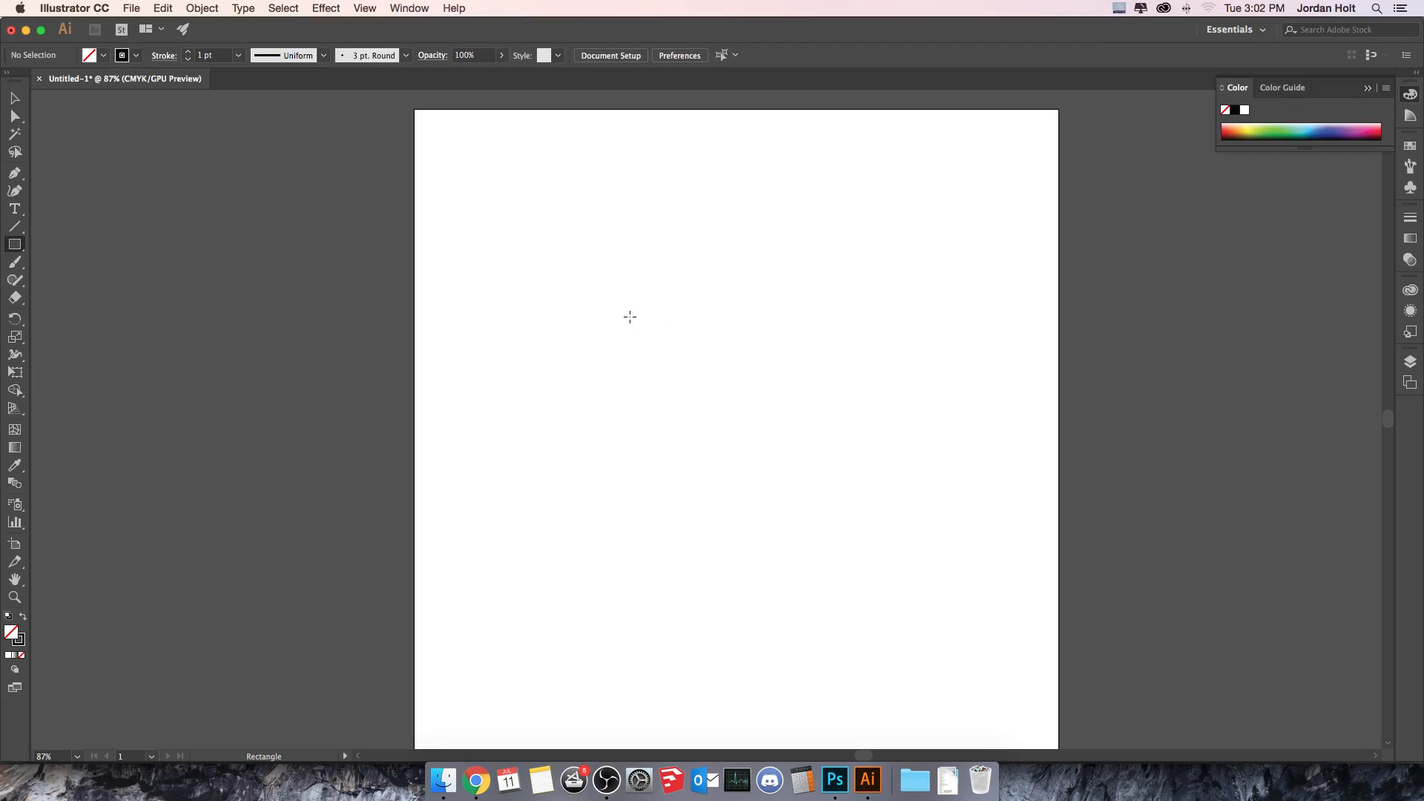
{"action": "mouse_move", "coordinate": [592, 293]}
{"action": "left_mouse_down"}
{"action": "mouse_move", "coordinate": [667, 343]}
{"action": "mouse_move", "coordinate": [852, 519]}
{"action": "mouse_move", "coordinate": [890, 577]}
{"action": "mouse_move", "coordinate": [786, 467]}
{"action": "mouse_move", "coordinate": [791, 483]}
{"action": "left_mouse_up"}
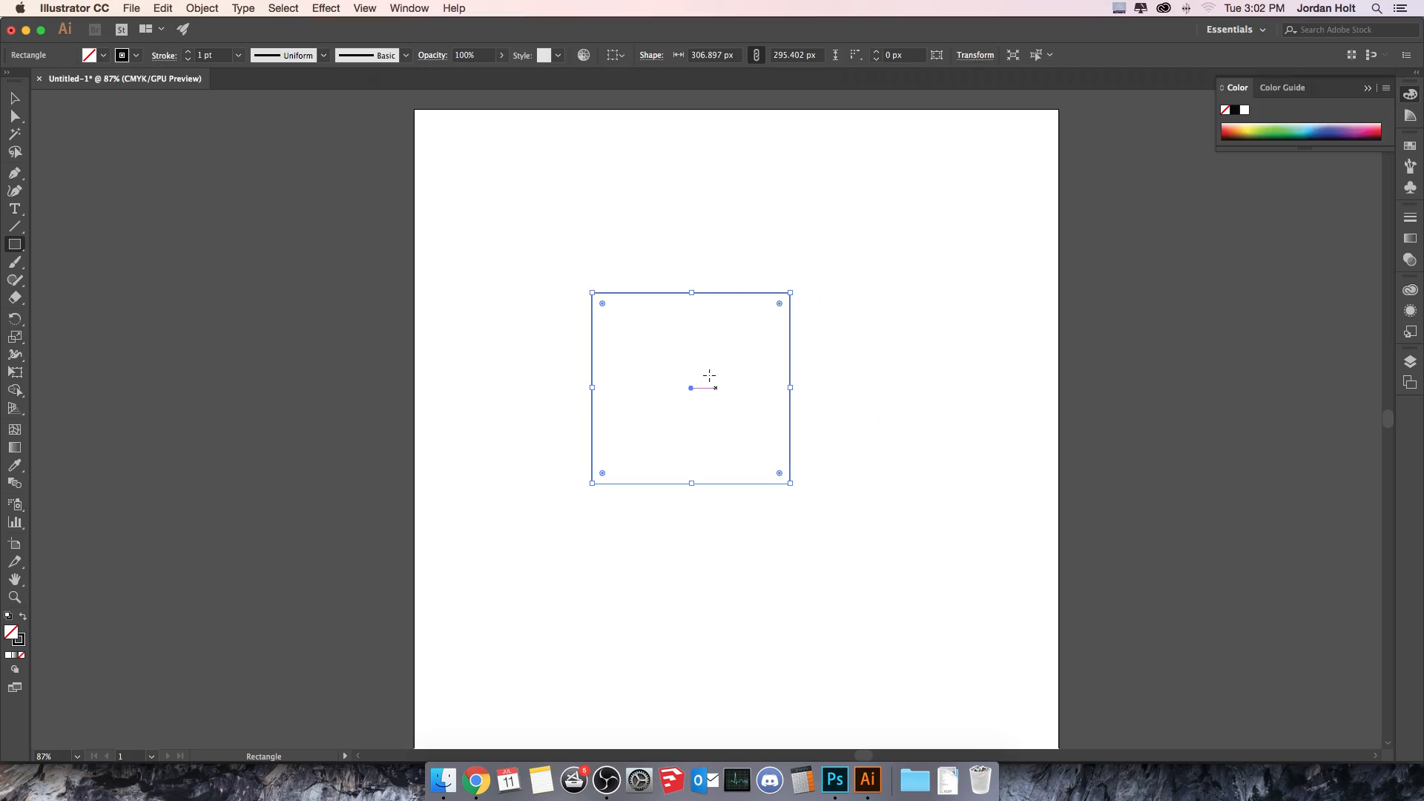
{"action": "left_click", "coordinate": [14, 98]}
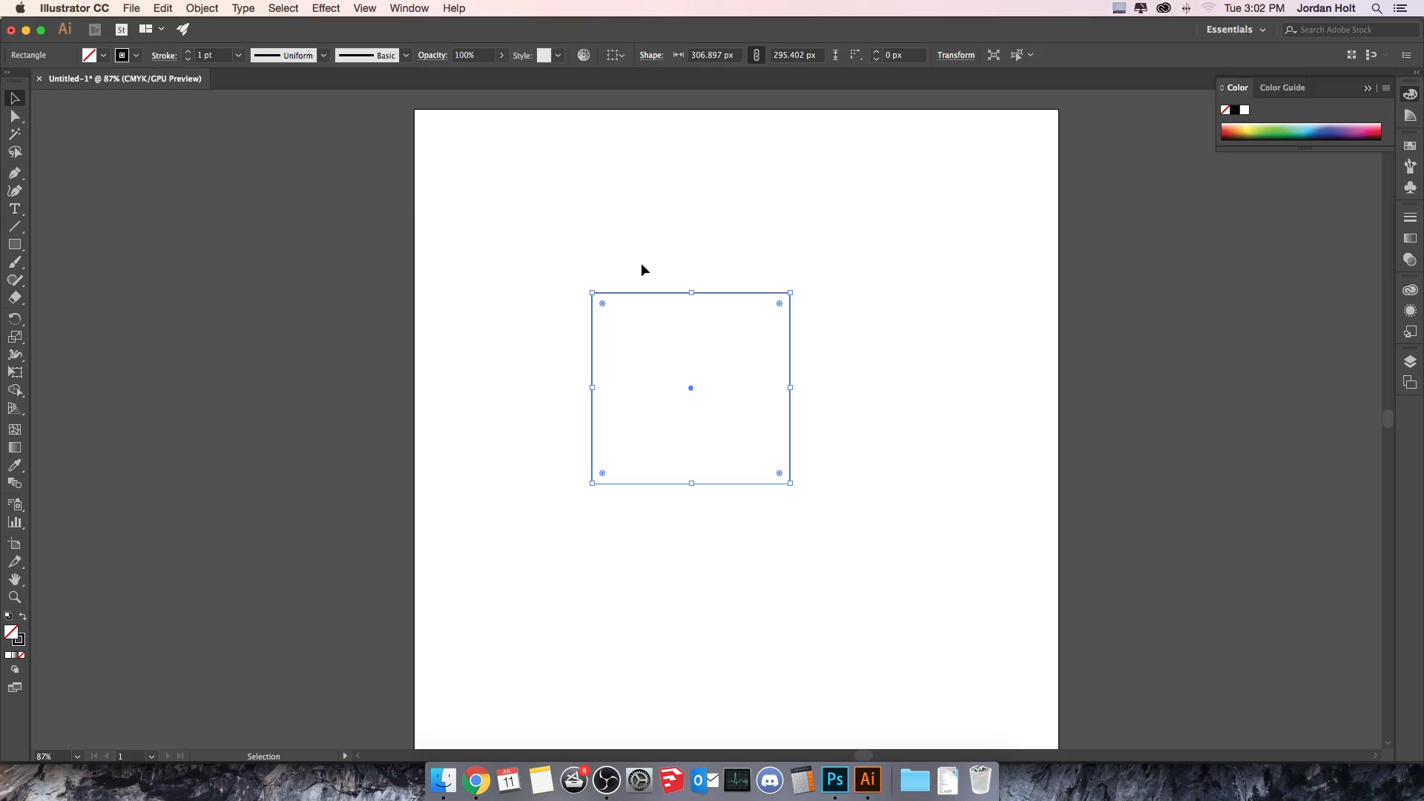
{"action": "left_click", "coordinate": [891, 266]}
- Move the rectangle up and to the left, and move it back near the middle of the artboard
{"action": "key", "text": "super+equal"}
{"action": "key", "text": "super+equal"}
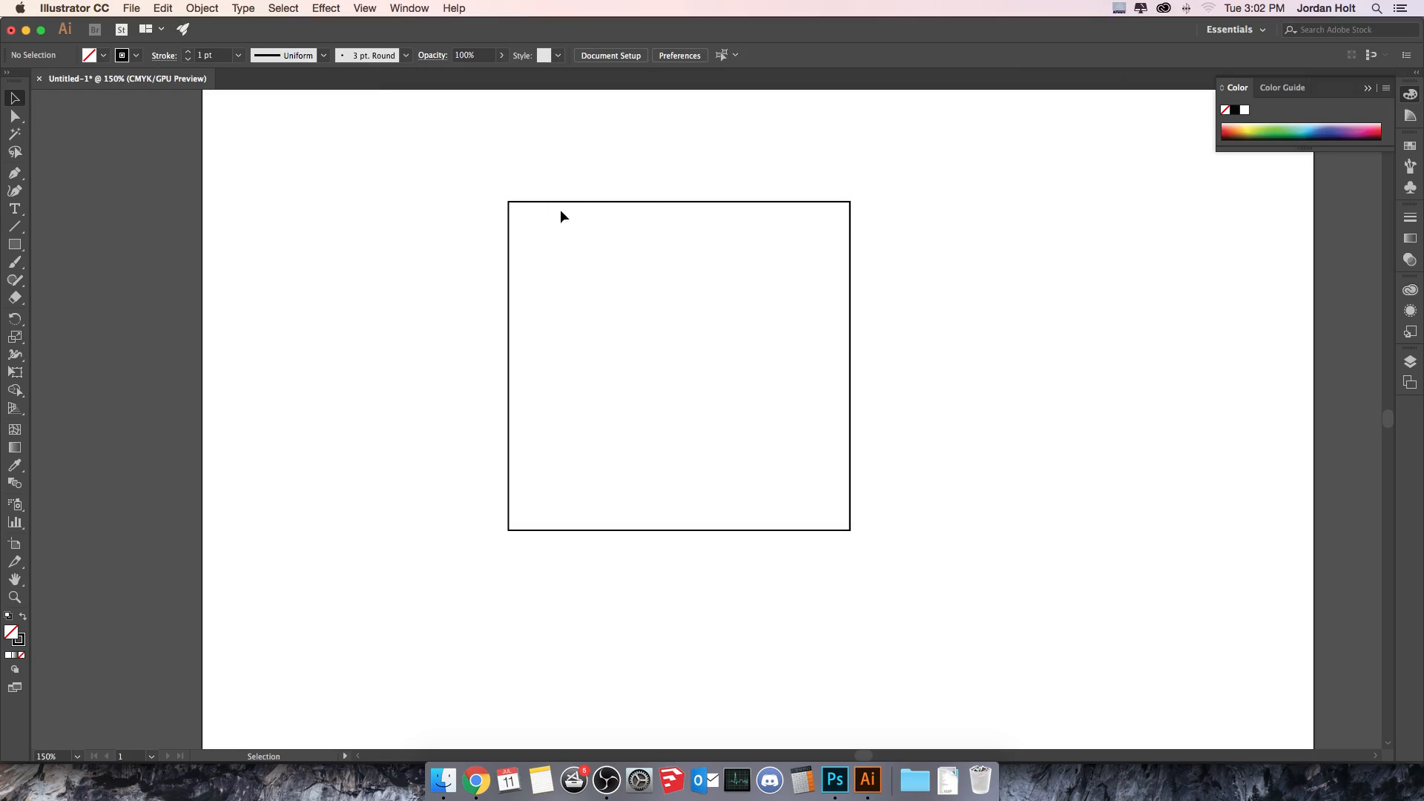
{"action": "left_click_drag", "start_coordinate": [850, 334], "coordinate": [790, 297]}
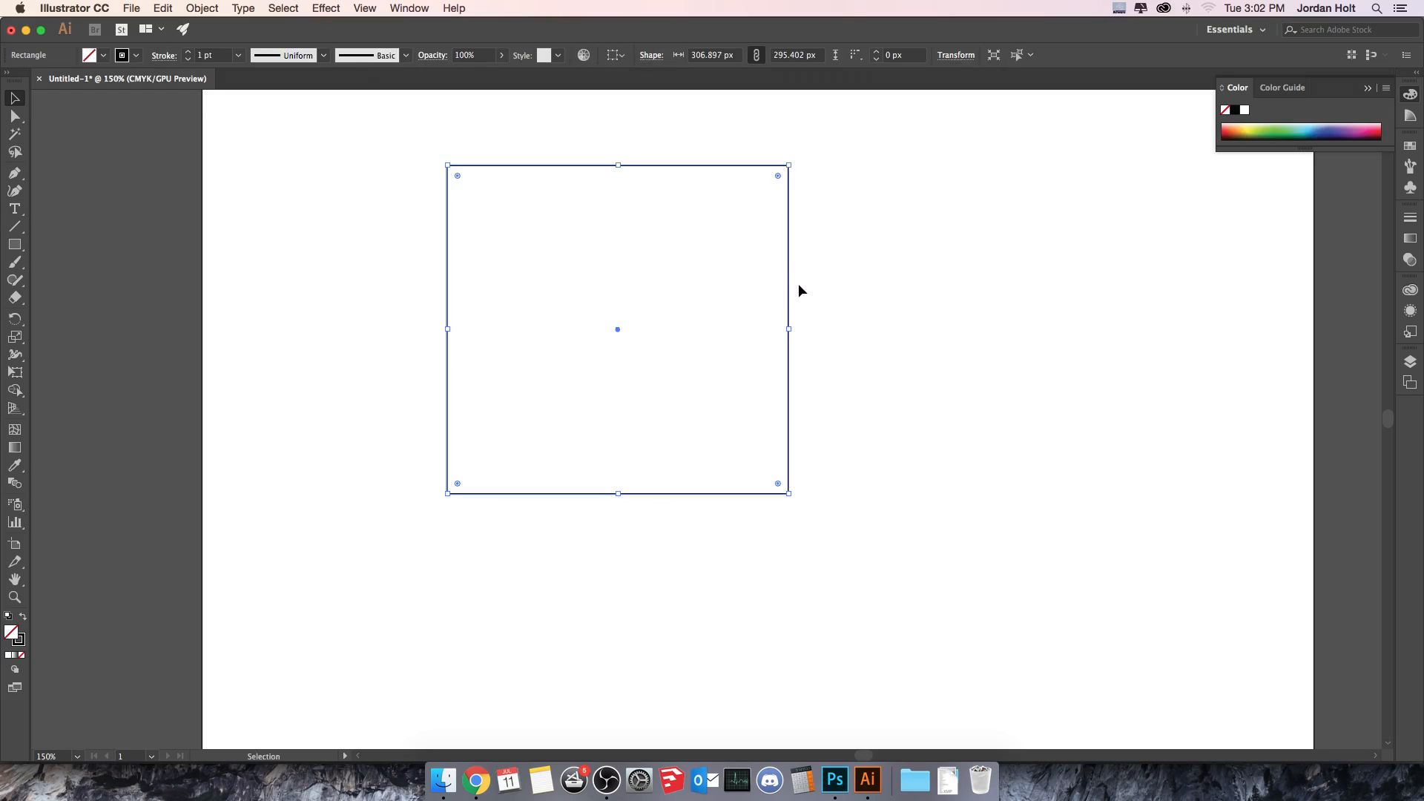
{"action": "left_click_drag", "start_coordinate": [792, 259], "coordinate": [839, 290]}
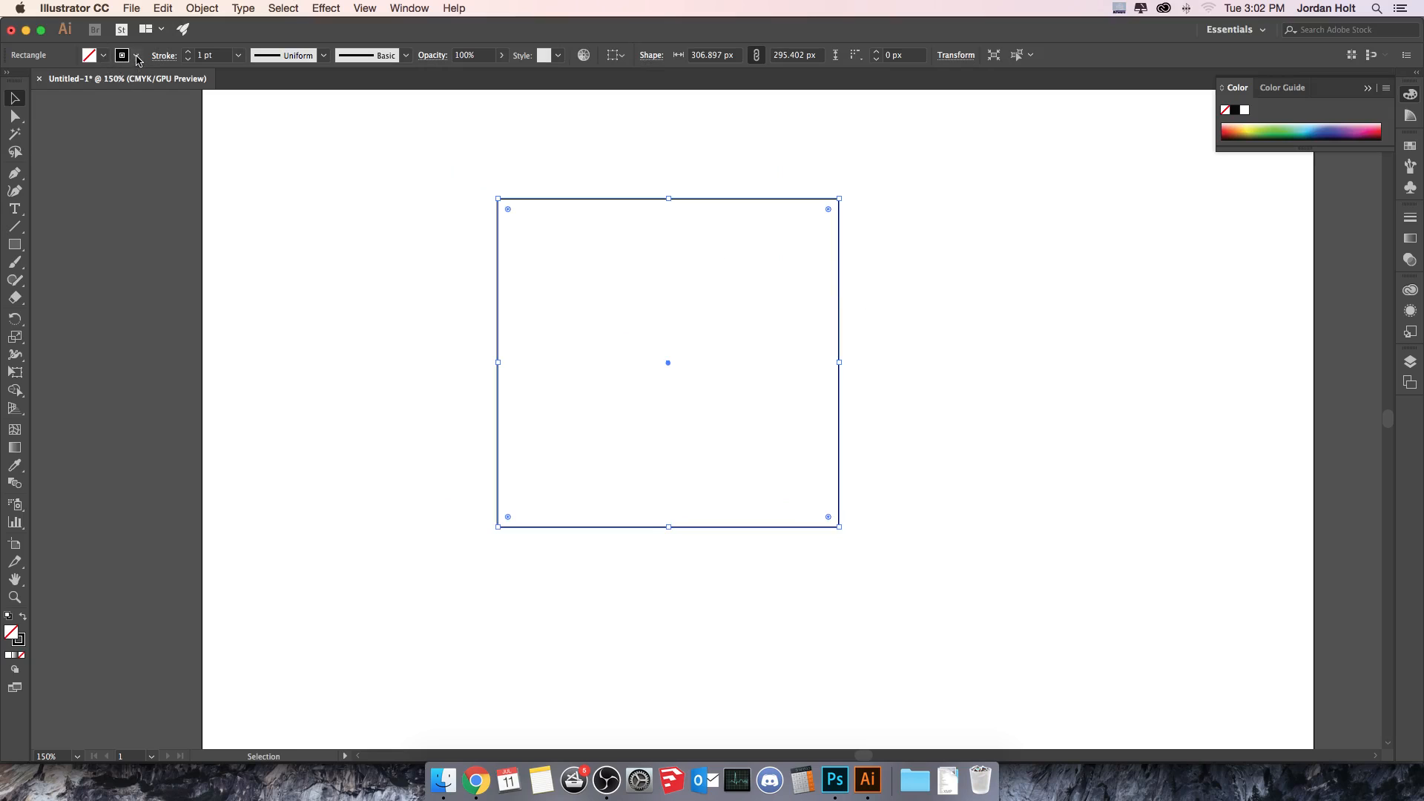
- Fill the rectangle with dark red and give it a blue stroke
{"action": "left_click", "coordinate": [104, 56]}
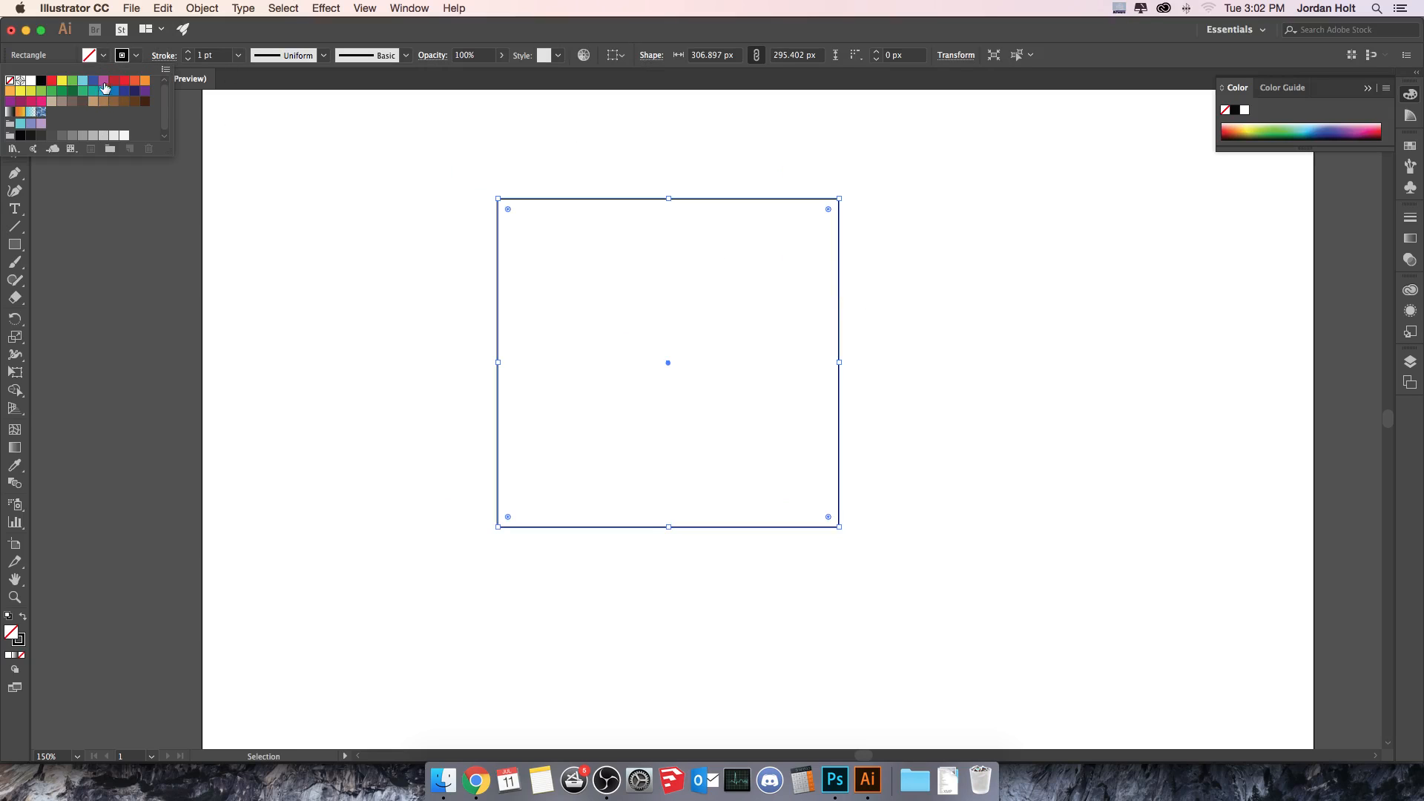
{"action": "left_click", "coordinate": [113, 80]}
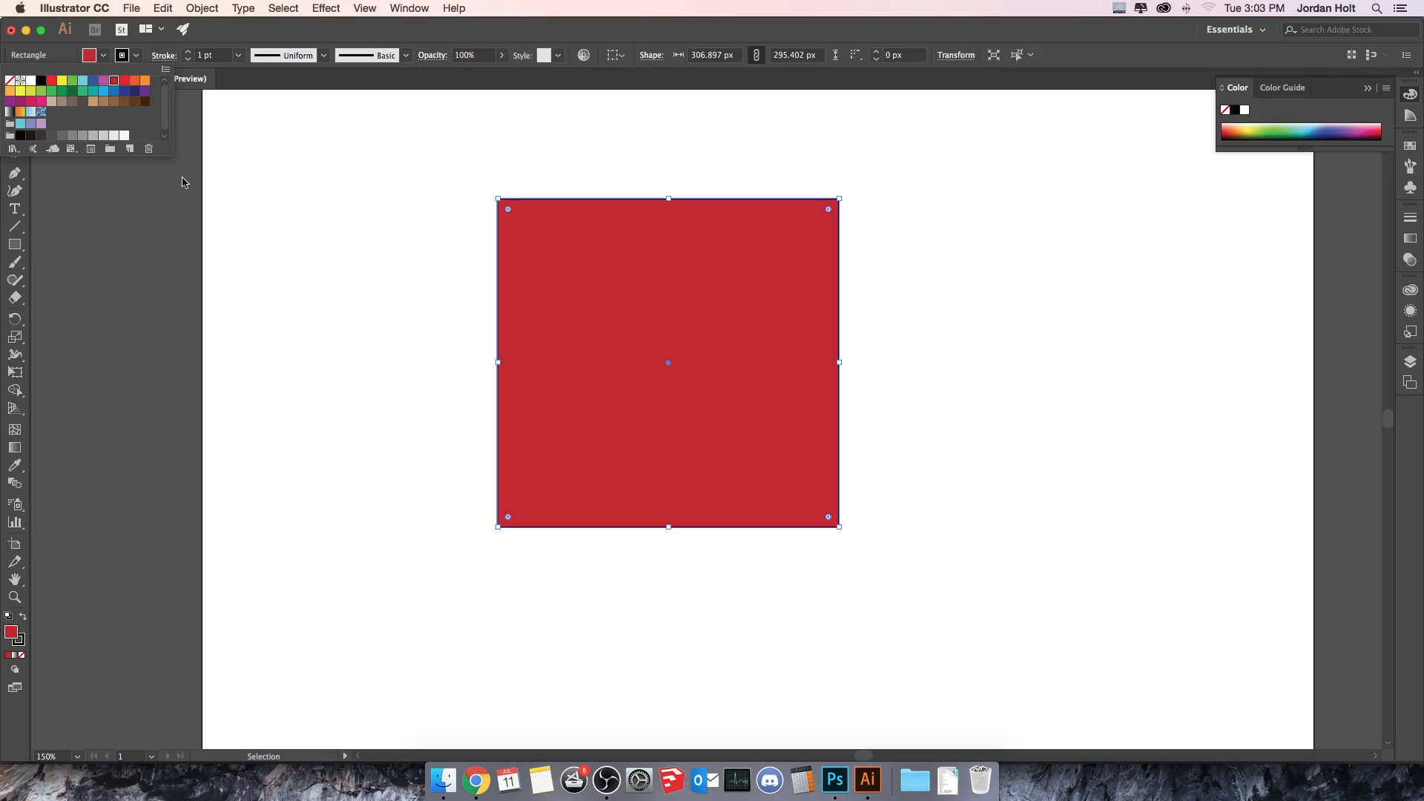
{"action": "left_click", "coordinate": [131, 55]}
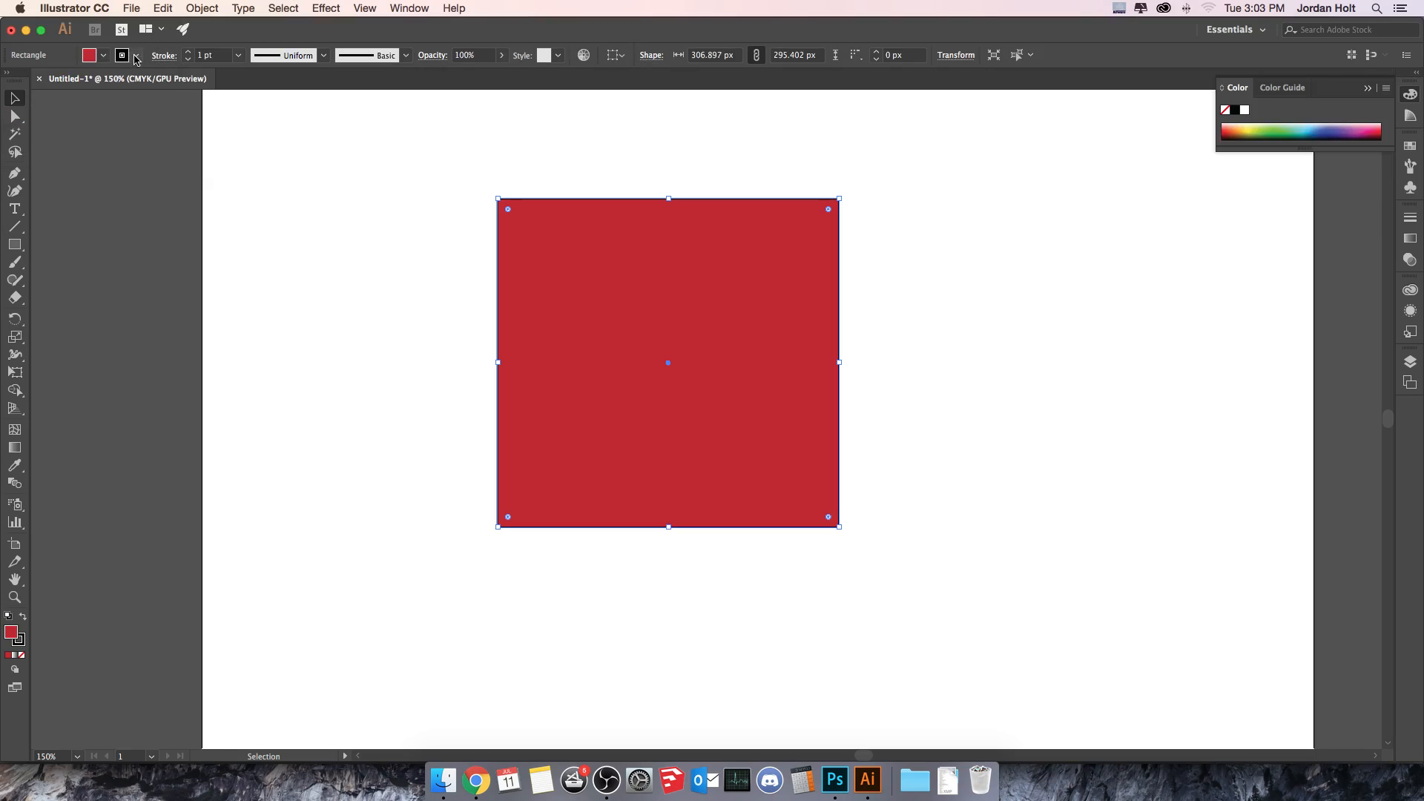
{"action": "left_click", "coordinate": [135, 56]}
{"action": "left_click", "coordinate": [93, 81]}
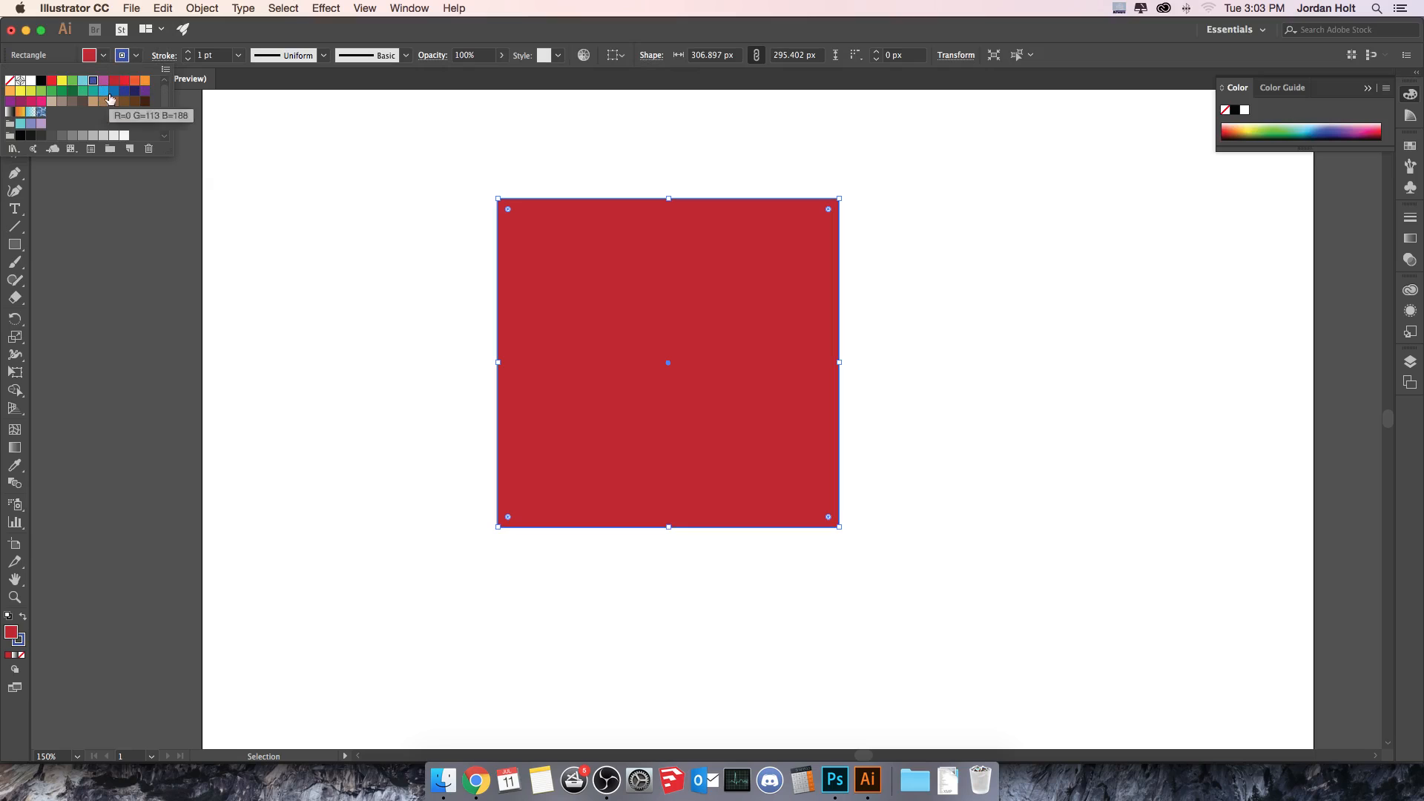
- Set the rectangle's stroke weight to 10 pt and deselect it
{"action": "left_click", "coordinate": [240, 56]}
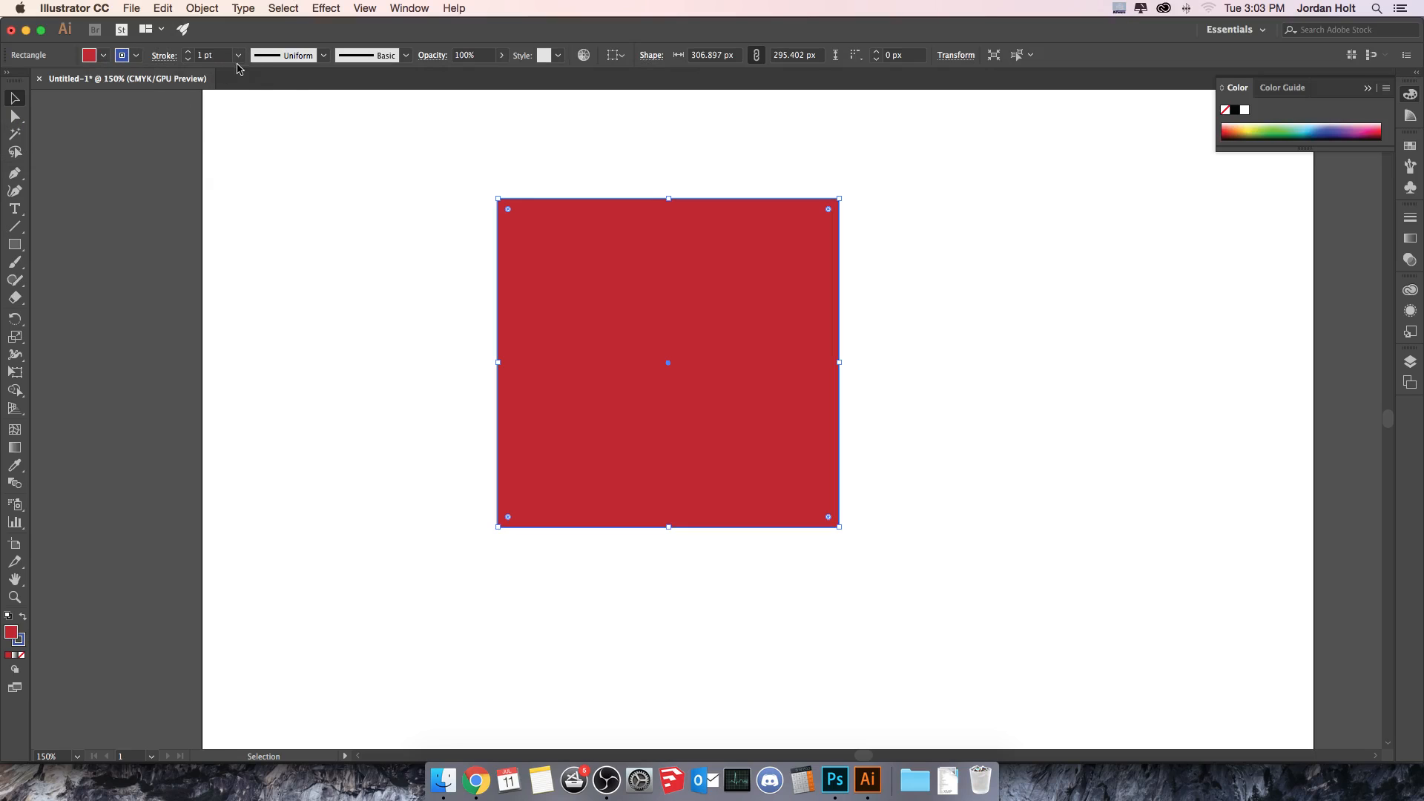
{"action": "left_click", "coordinate": [240, 56]}
{"action": "left_click", "coordinate": [261, 280]}
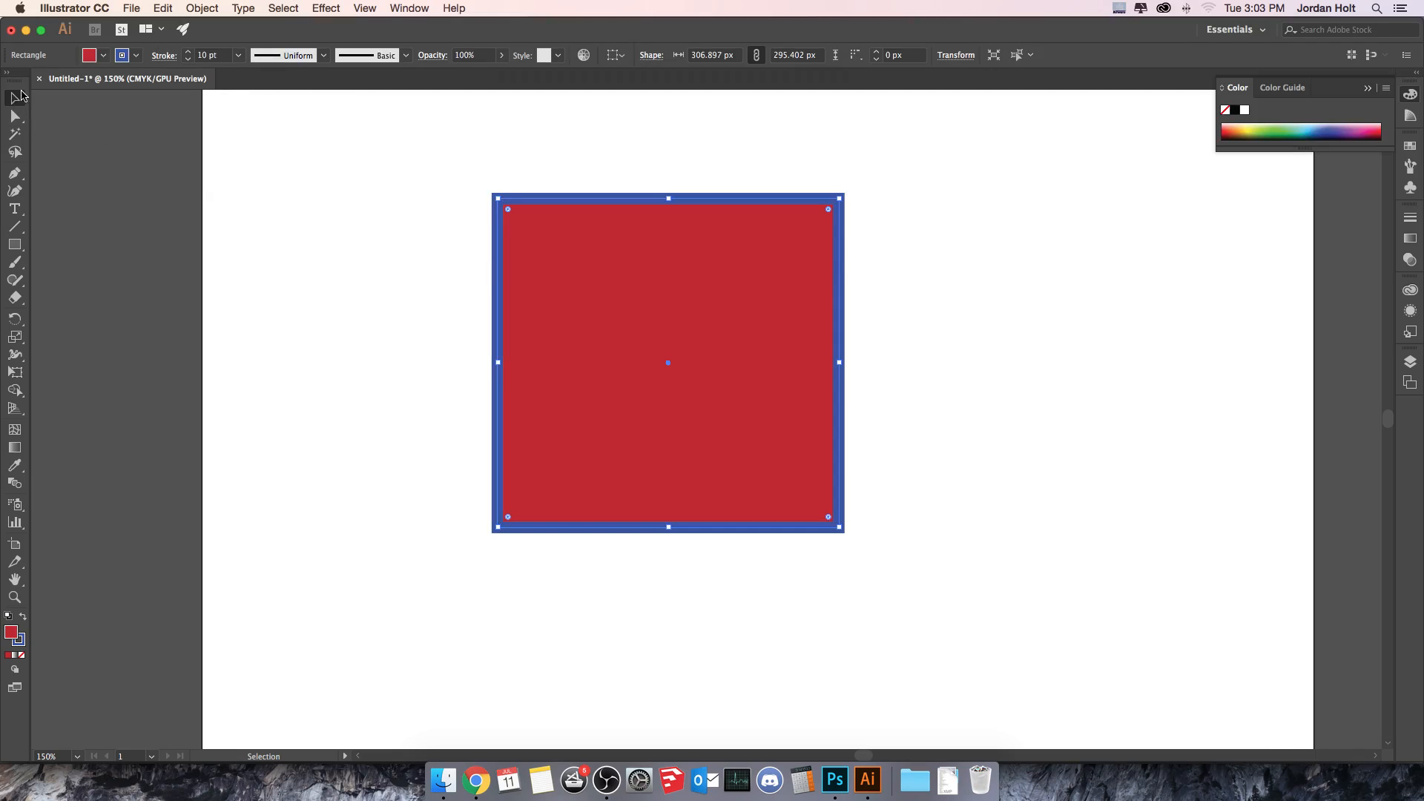
{"action": "left_click", "coordinate": [386, 247]}
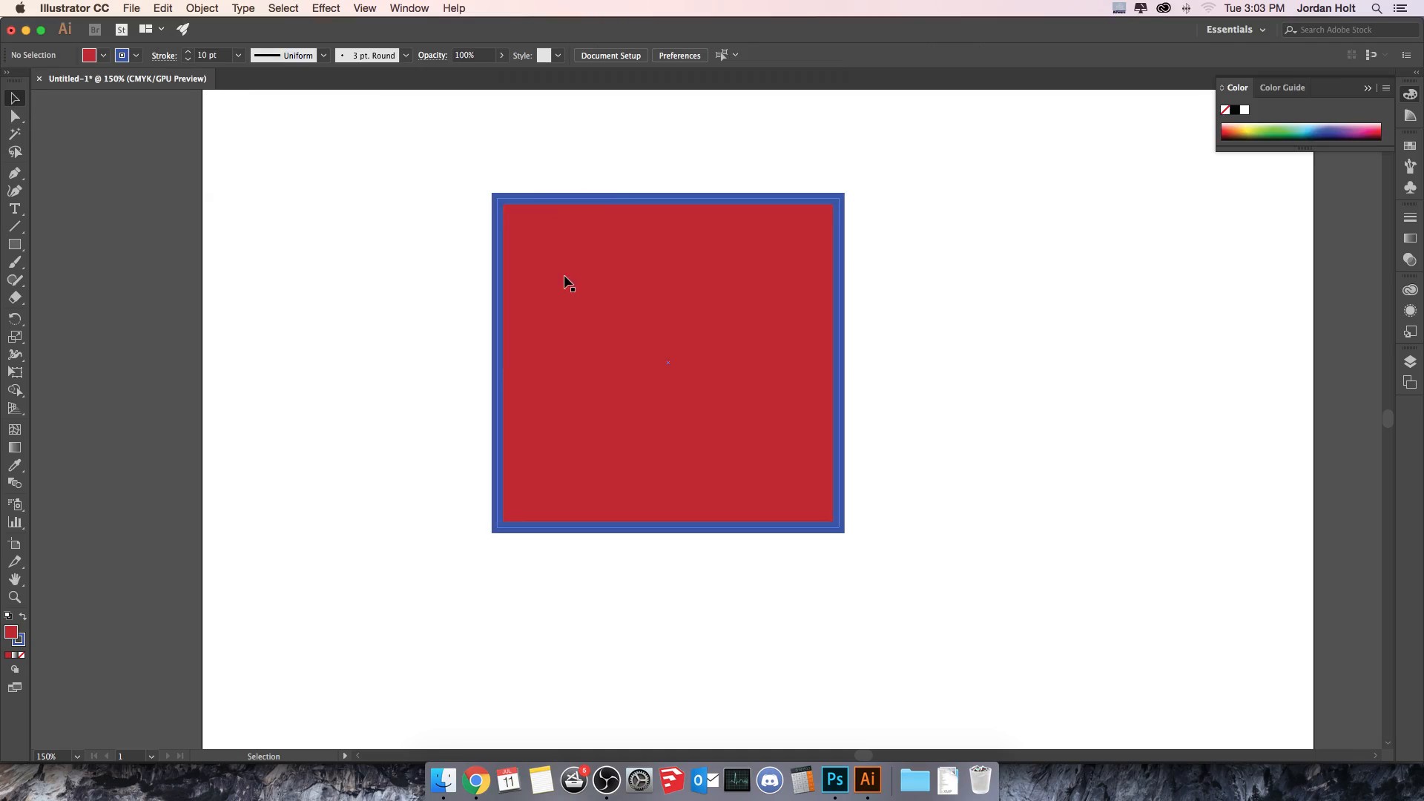
- Remove the rectangle's blue stroke and shift the red shape slightly to the left
{"action": "left_click", "coordinate": [136, 55]}
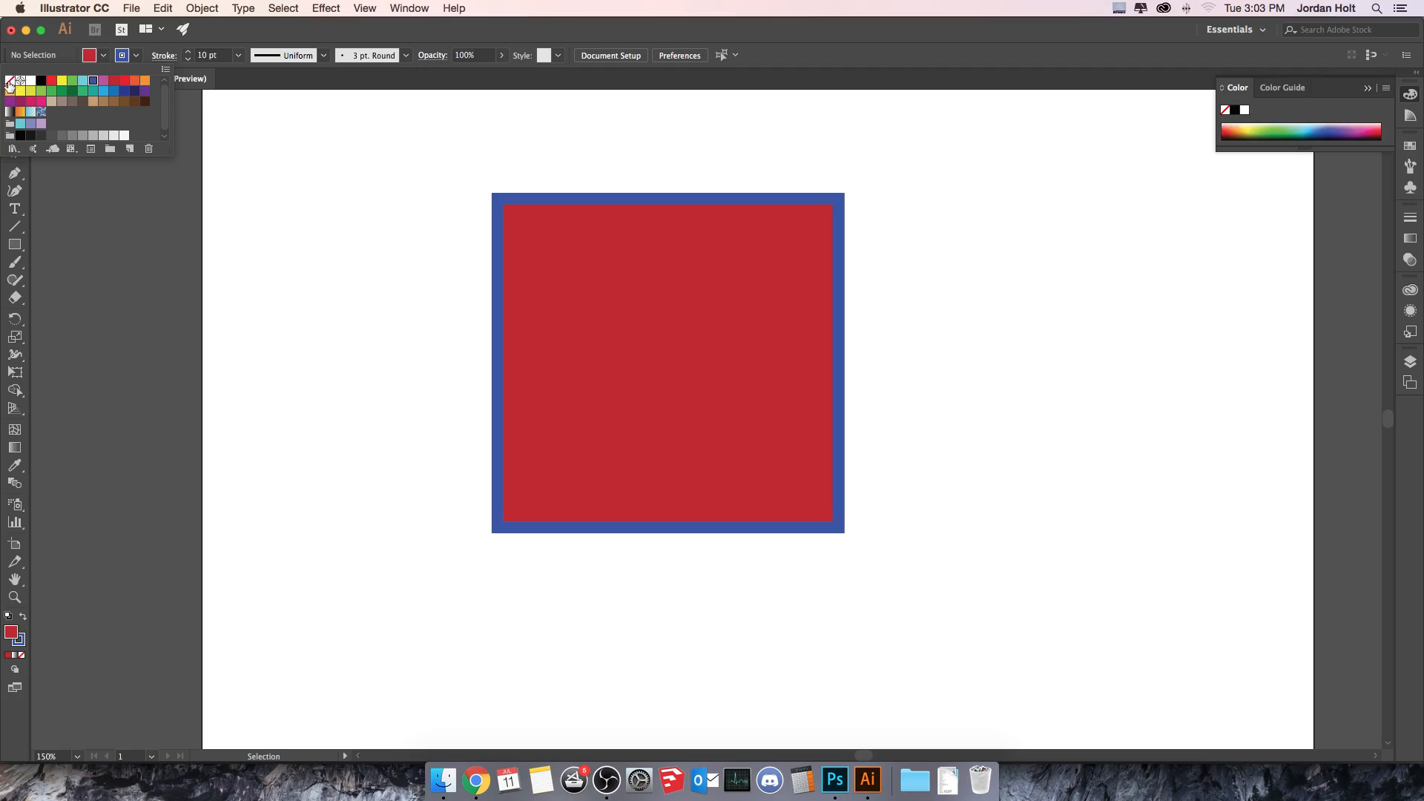
{"action": "left_click", "coordinate": [569, 273]}
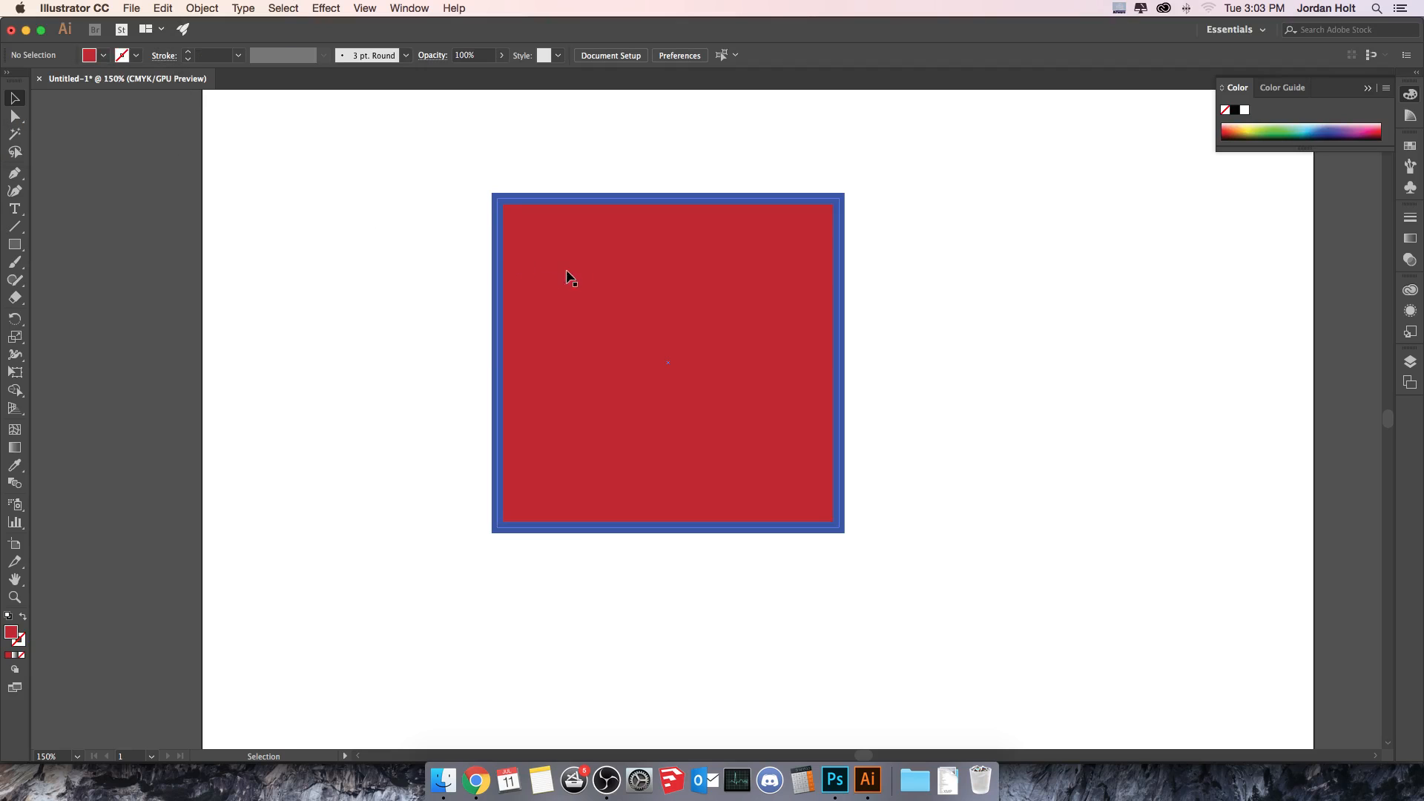
{"action": "left_click", "coordinate": [136, 56]}
{"action": "left_click", "coordinate": [9, 81]}
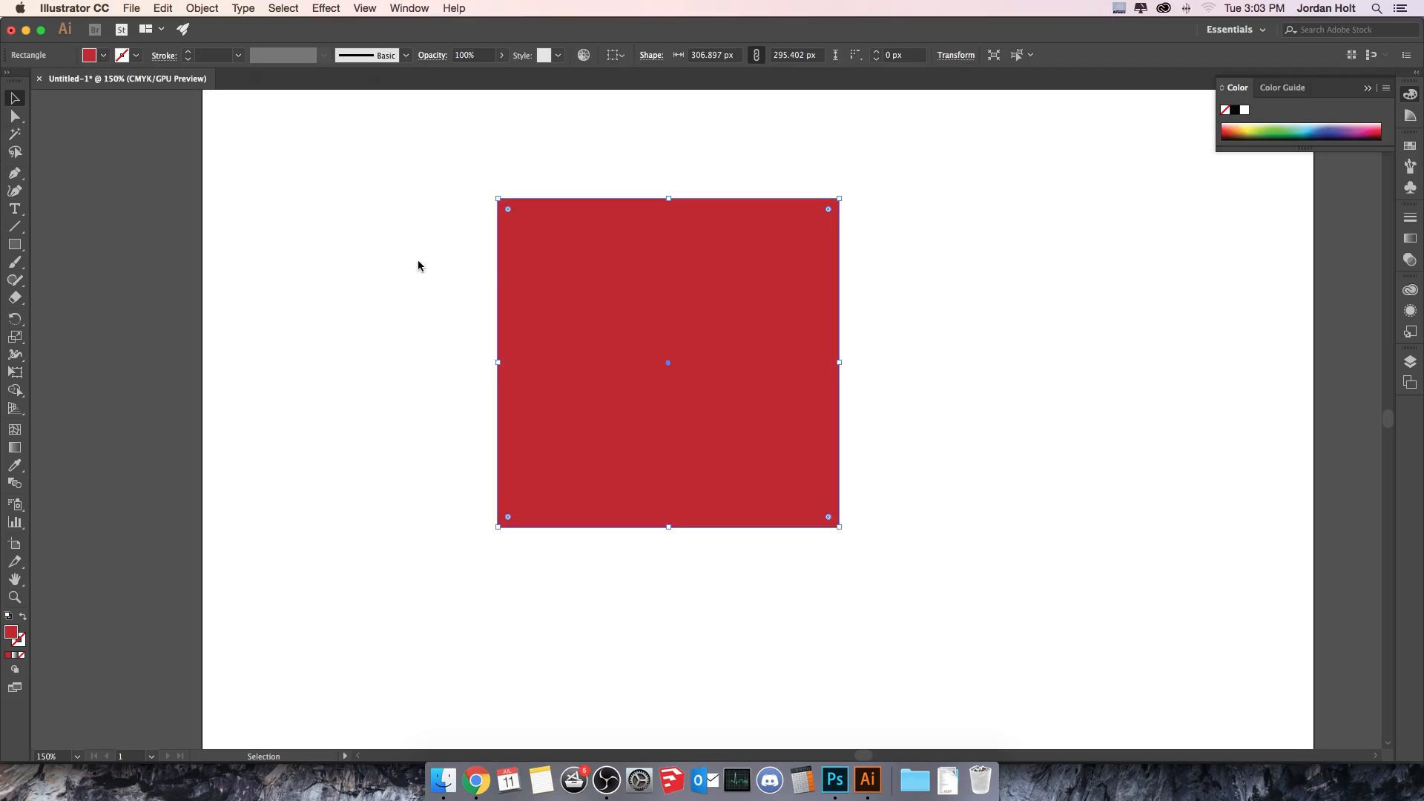
{"action": "left_click_drag", "start_coordinate": [623, 274], "coordinate": [572, 301]}
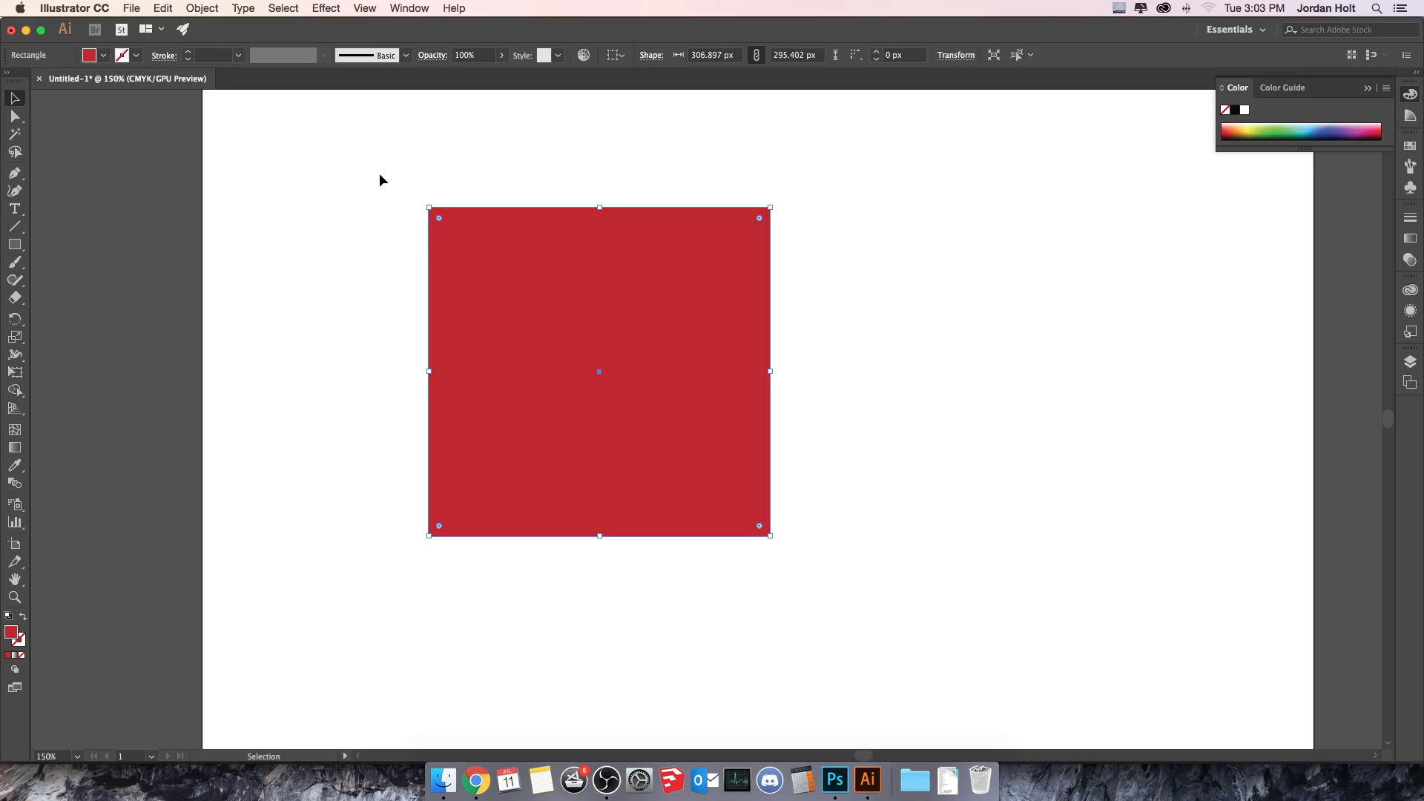
- Remove the rectangle's red fill and apply a blue stroke to its outline
{"action": "key", "text": "super+equal"}
{"action": "key", "text": "super+equal"}
{"action": "scroll", "coordinate": [436, 276], "scroll_direction": "up", "scroll_amount": 4}
{"action": "scroll", "coordinate": [436, 277], "scroll_direction": "left", "scroll_amount": 2}
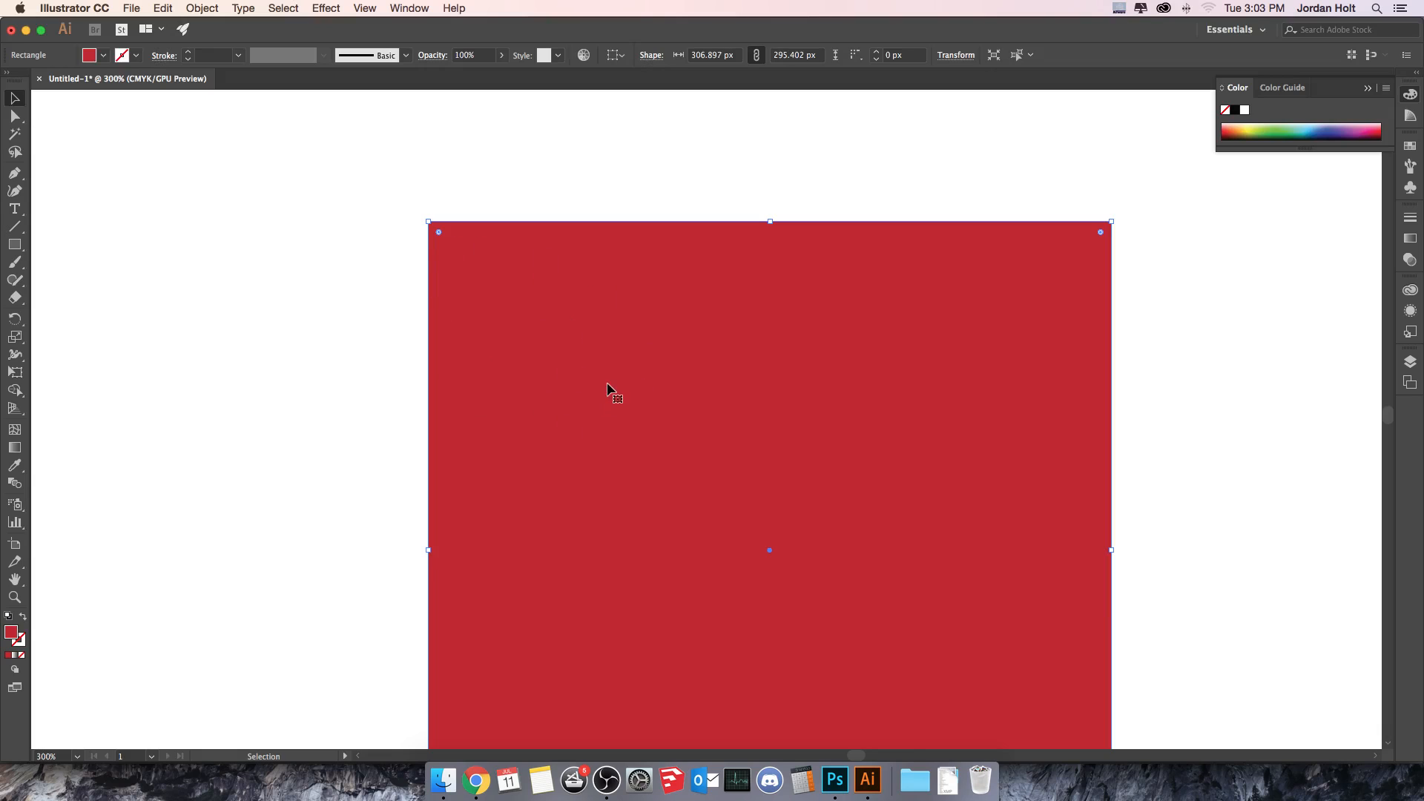
{"action": "left_click", "coordinate": [90, 55]}
{"action": "left_click", "coordinate": [11, 80]}
{"action": "left_click", "coordinate": [137, 56]}
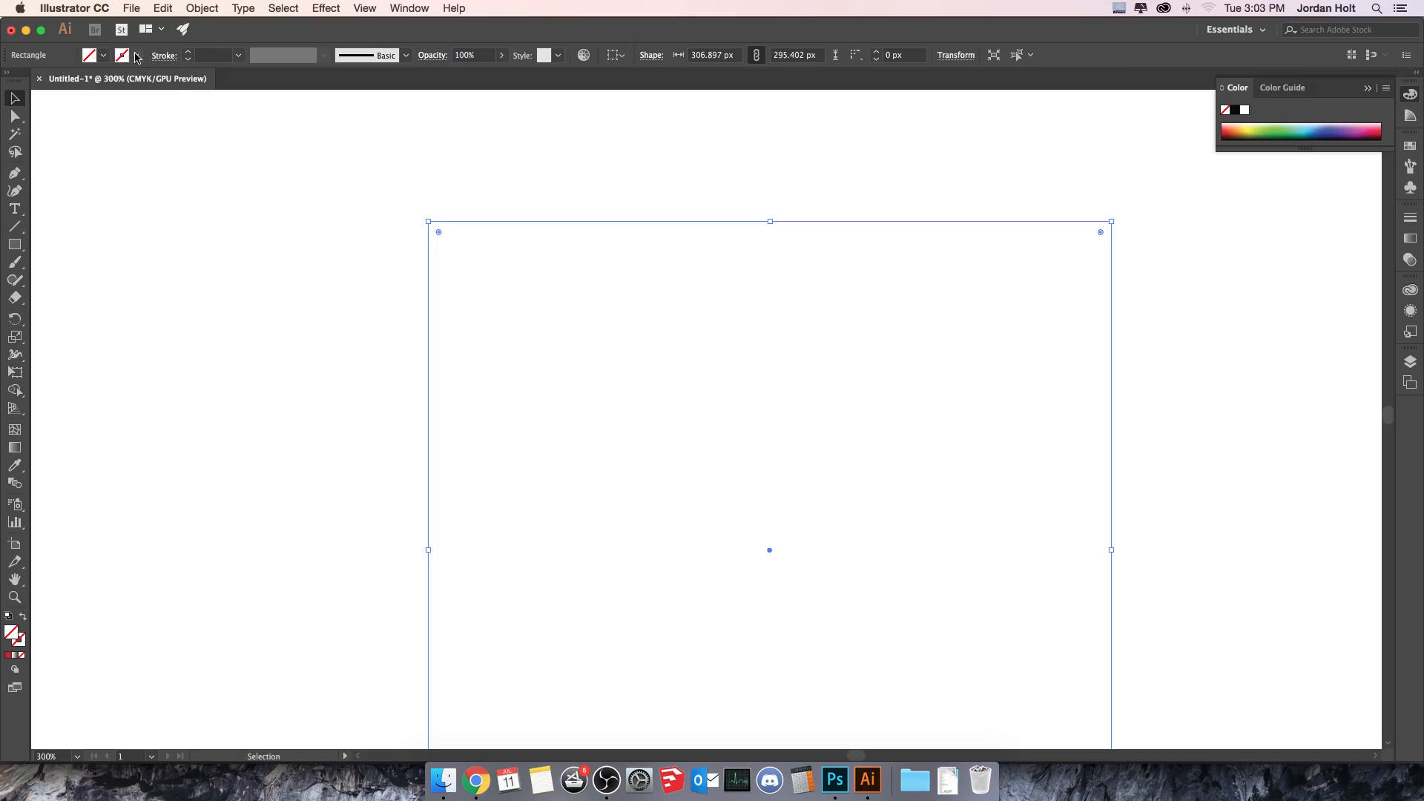
{"action": "left_click", "coordinate": [136, 56]}
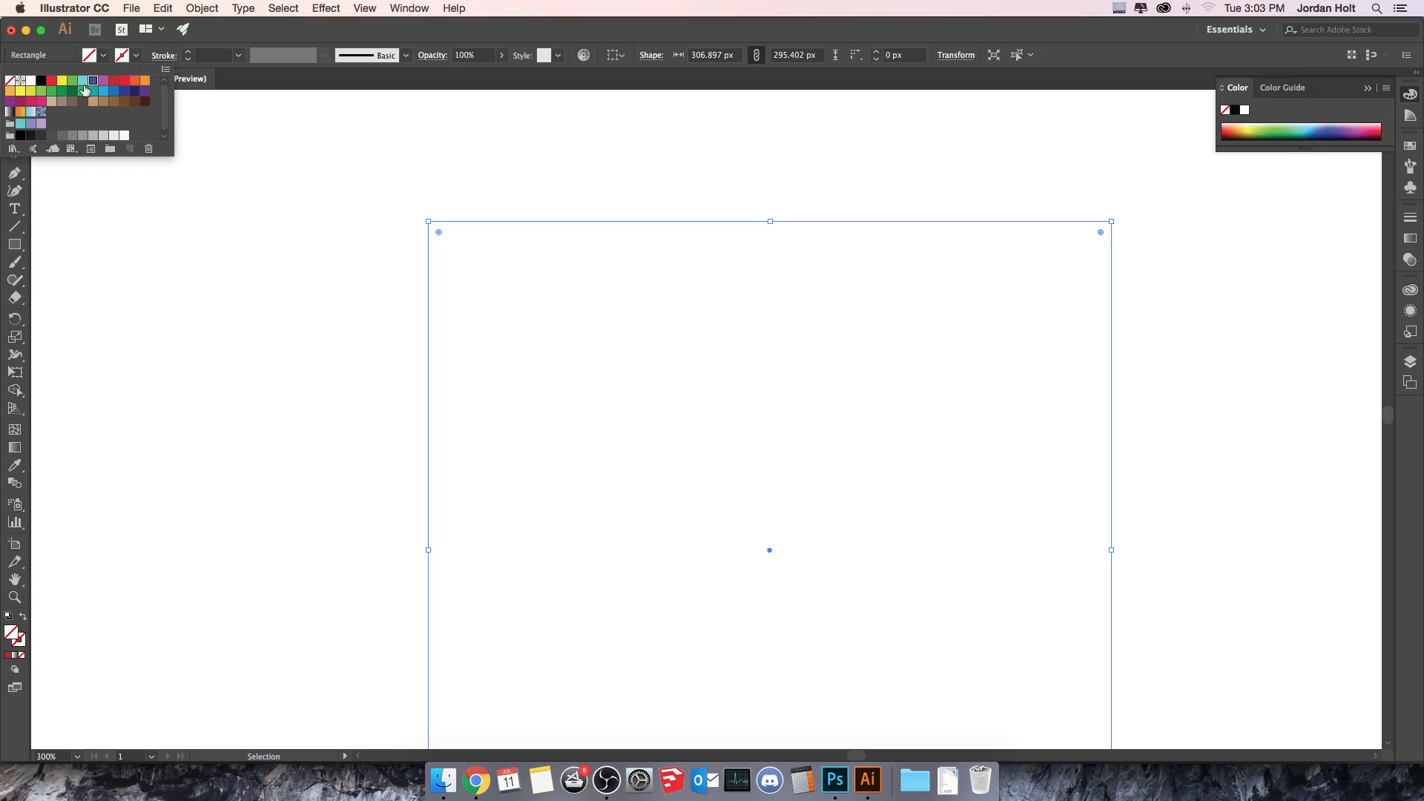
{"action": "left_click", "coordinate": [94, 81]}
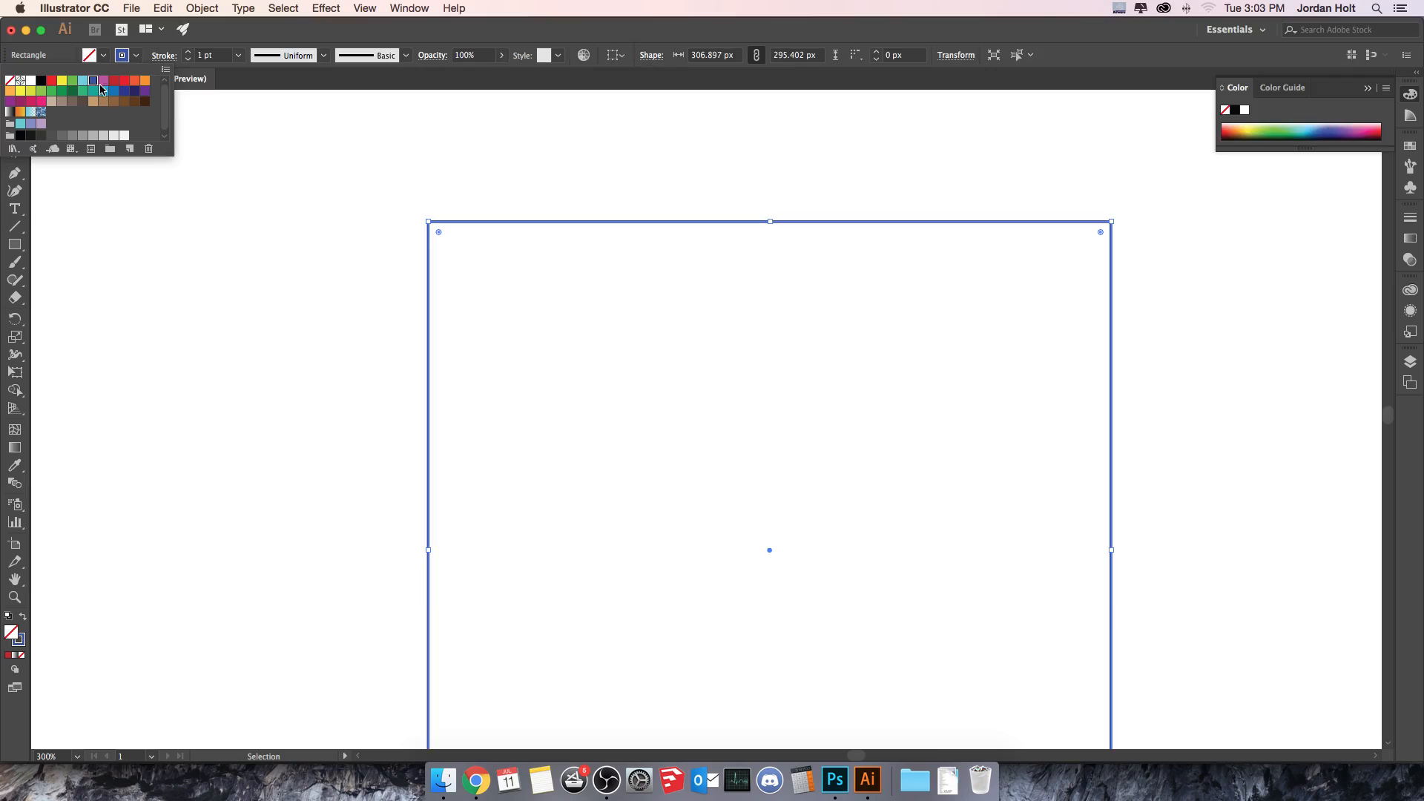
- Set the rectangle's stroke weight to 10 pt, and delete the rectangle
{"action": "left_click", "coordinate": [239, 56]}
{"action": "left_click", "coordinate": [241, 57]}
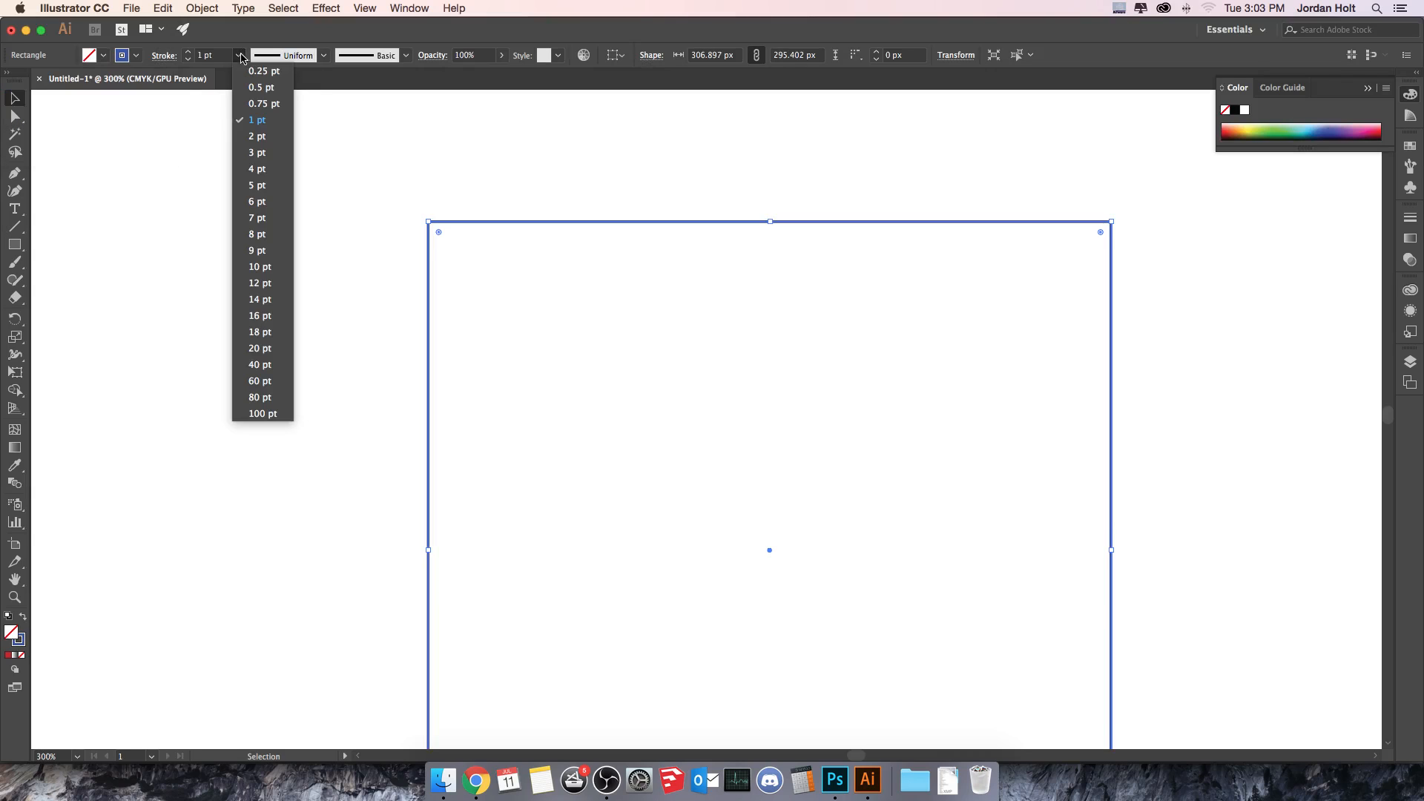
{"action": "left_click", "coordinate": [260, 266]}
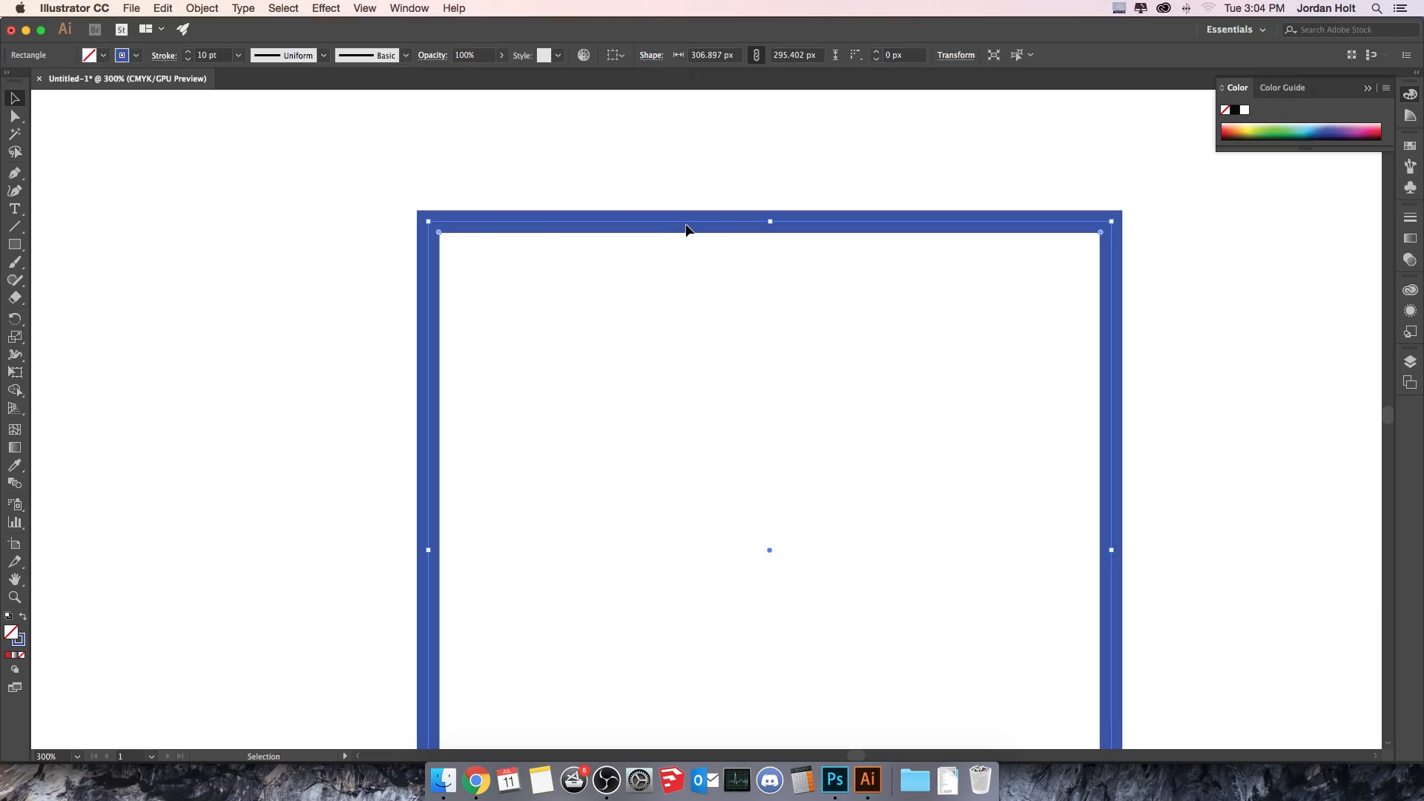
{"action": "key", "text": "Delete"}
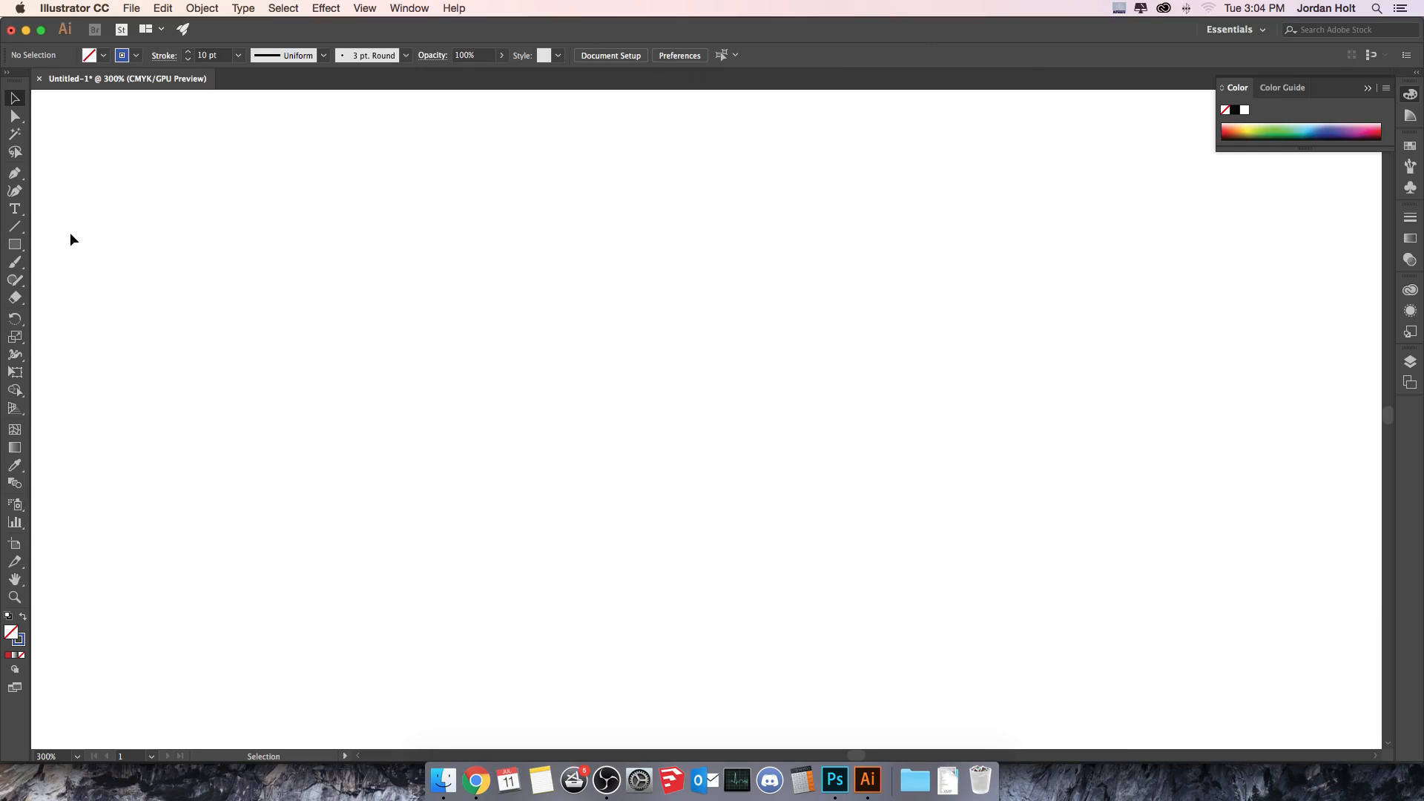
- Draw five ellipses on the artboard with the Ellipse tool: three wide ones and two tall, overlapping ones
{"action": "left_click", "coordinate": [15, 245]}
{"action": "left_click", "coordinate": [18, 245]}
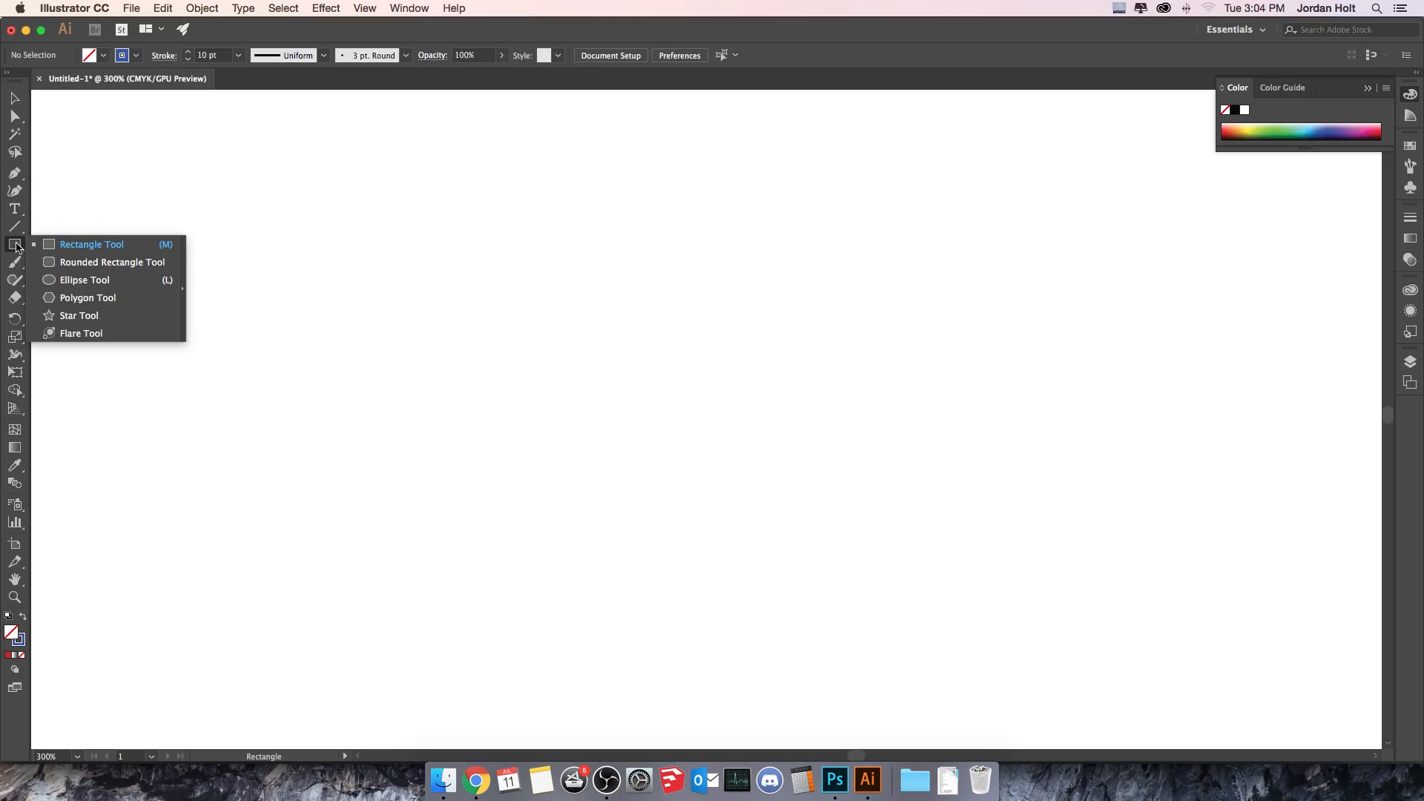
{"action": "left_click", "coordinate": [83, 280]}
{"action": "key", "text": "super+minus"}
{"action": "key", "text": "super+minus"}
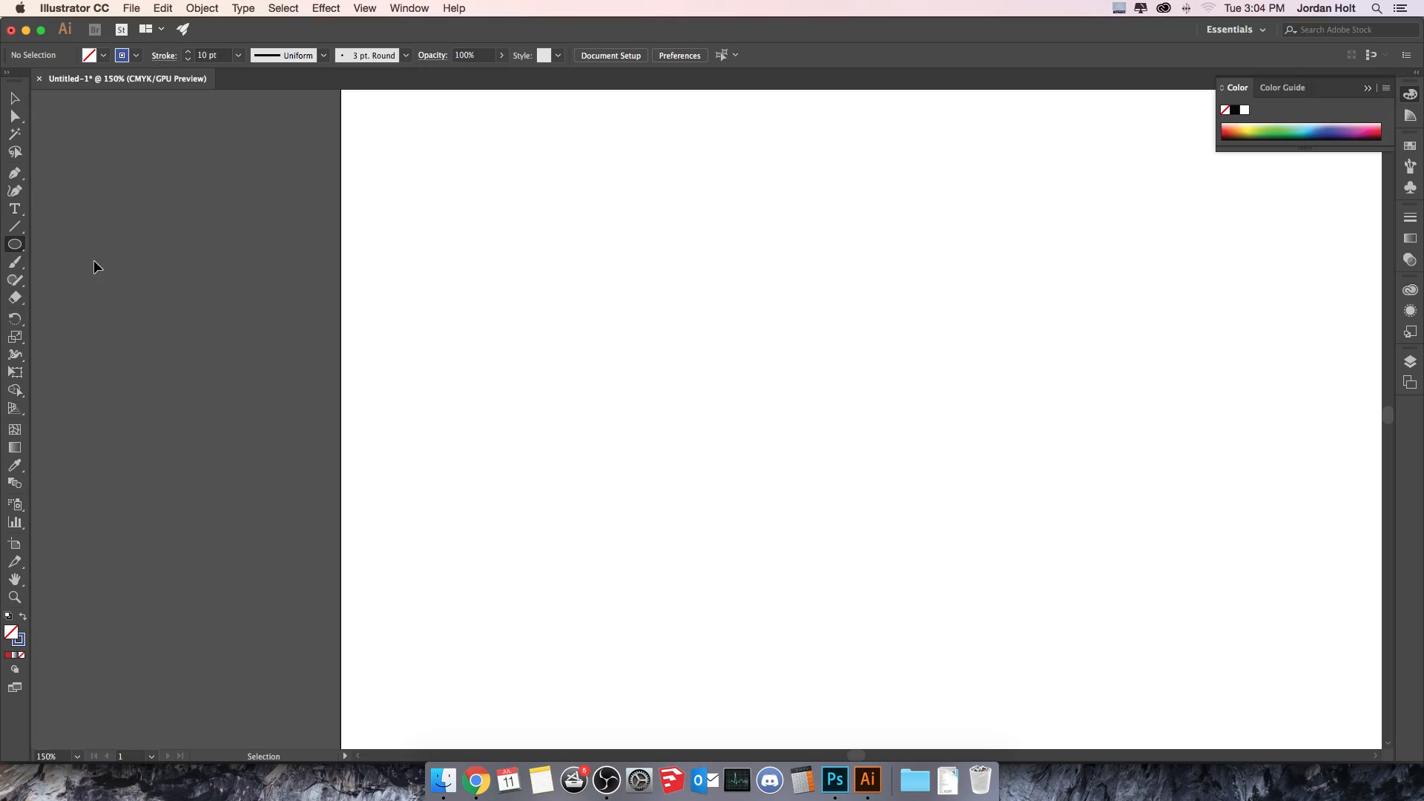
{"action": "key", "text": "super+minus"}
{"action": "key", "text": "super+minus"}
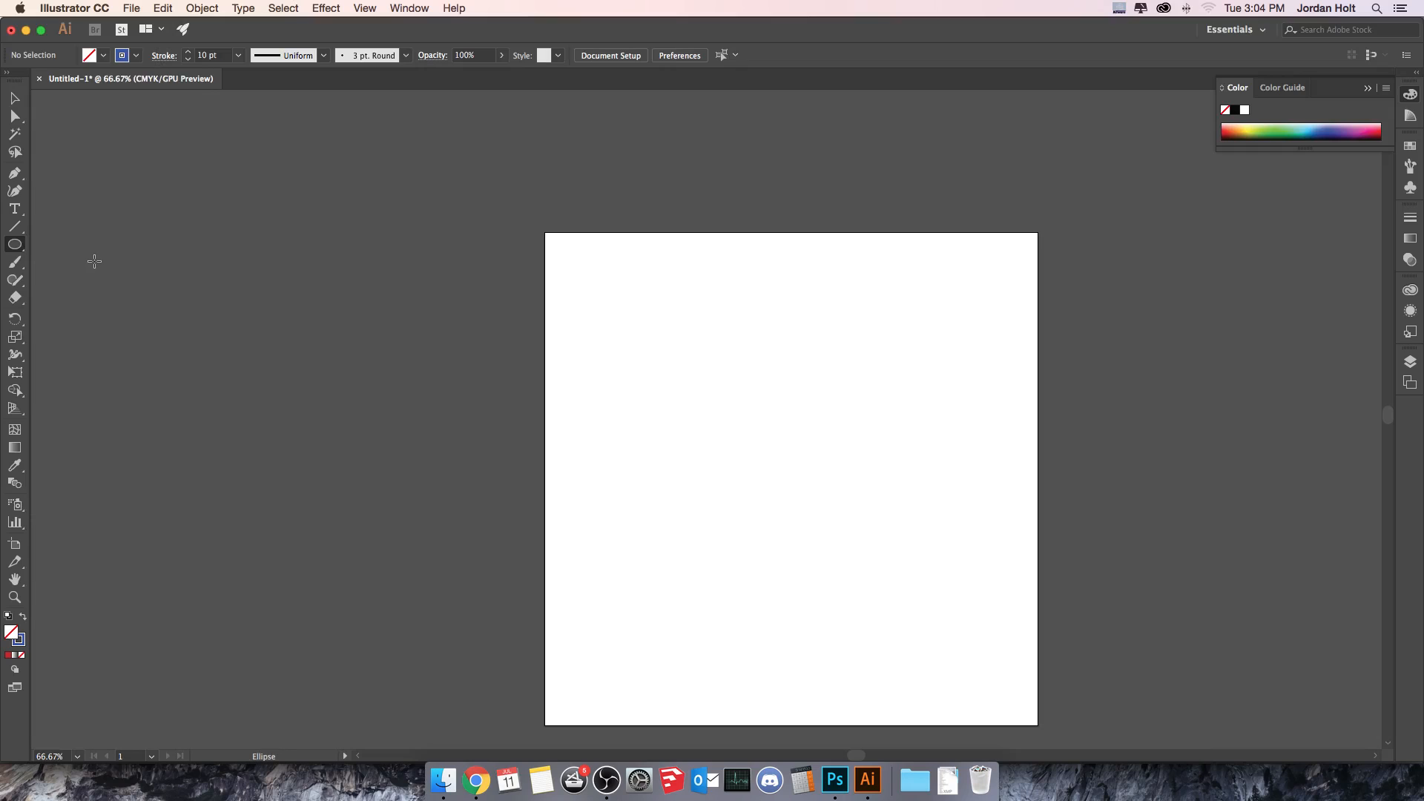
{"action": "mouse_move", "coordinate": [808, 410]}
{"action": "left_mouse_down"}
{"action": "mouse_move", "coordinate": [684, 370]}
{"action": "mouse_move", "coordinate": [728, 359]}
{"action": "left_mouse_up"}
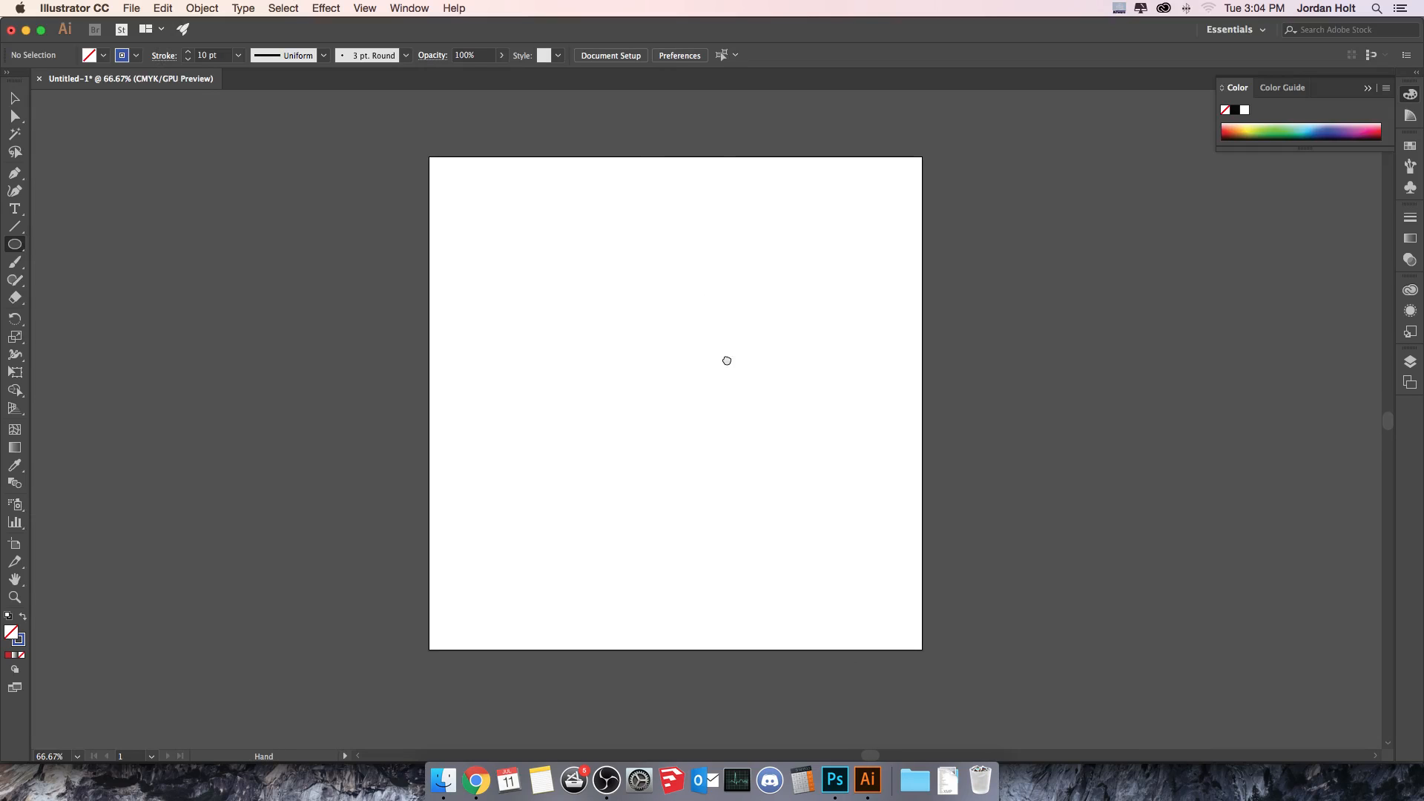
{"action": "left_click_drag", "start_coordinate": [571, 322], "coordinate": [792, 361]}
{"action": "left_click_drag", "start_coordinate": [687, 409], "coordinate": [766, 539]}
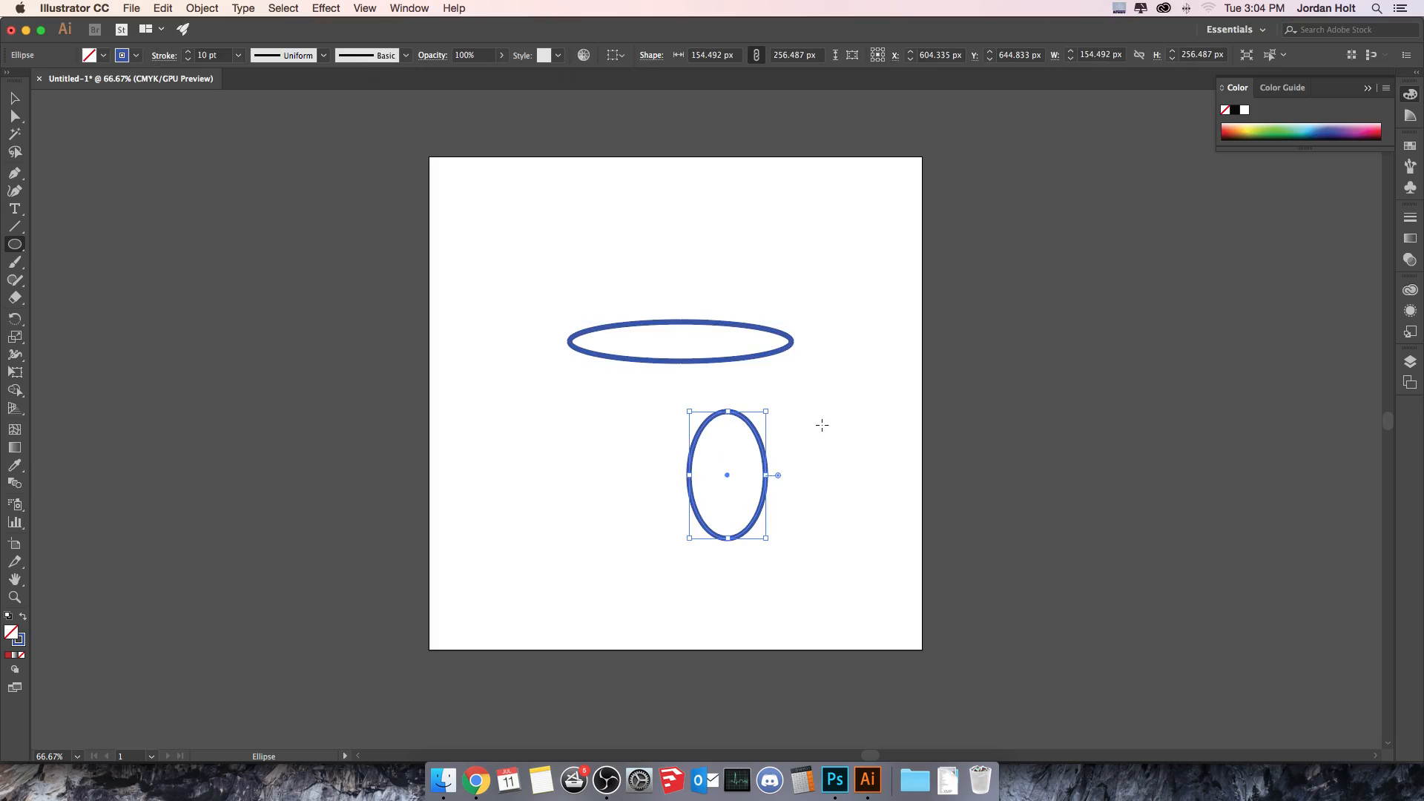
{"action": "left_click_drag", "start_coordinate": [746, 428], "coordinate": [824, 565]}
{"action": "left_click_drag", "start_coordinate": [503, 465], "coordinate": [652, 527]}
{"action": "left_click_drag", "start_coordinate": [548, 390], "coordinate": [650, 442]}
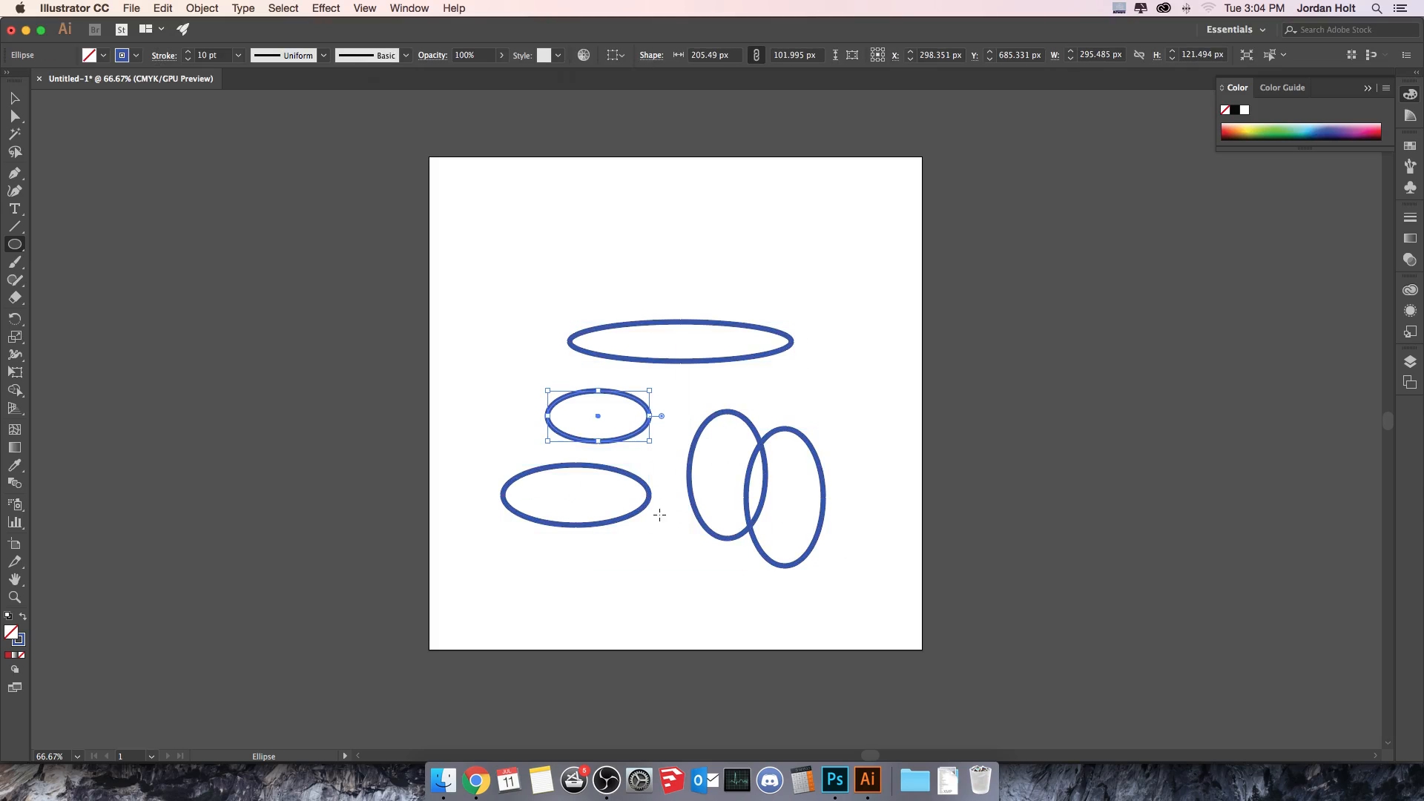
- Select all five ellipses and fill them with bright red
{"action": "left_click", "coordinate": [13, 99]}
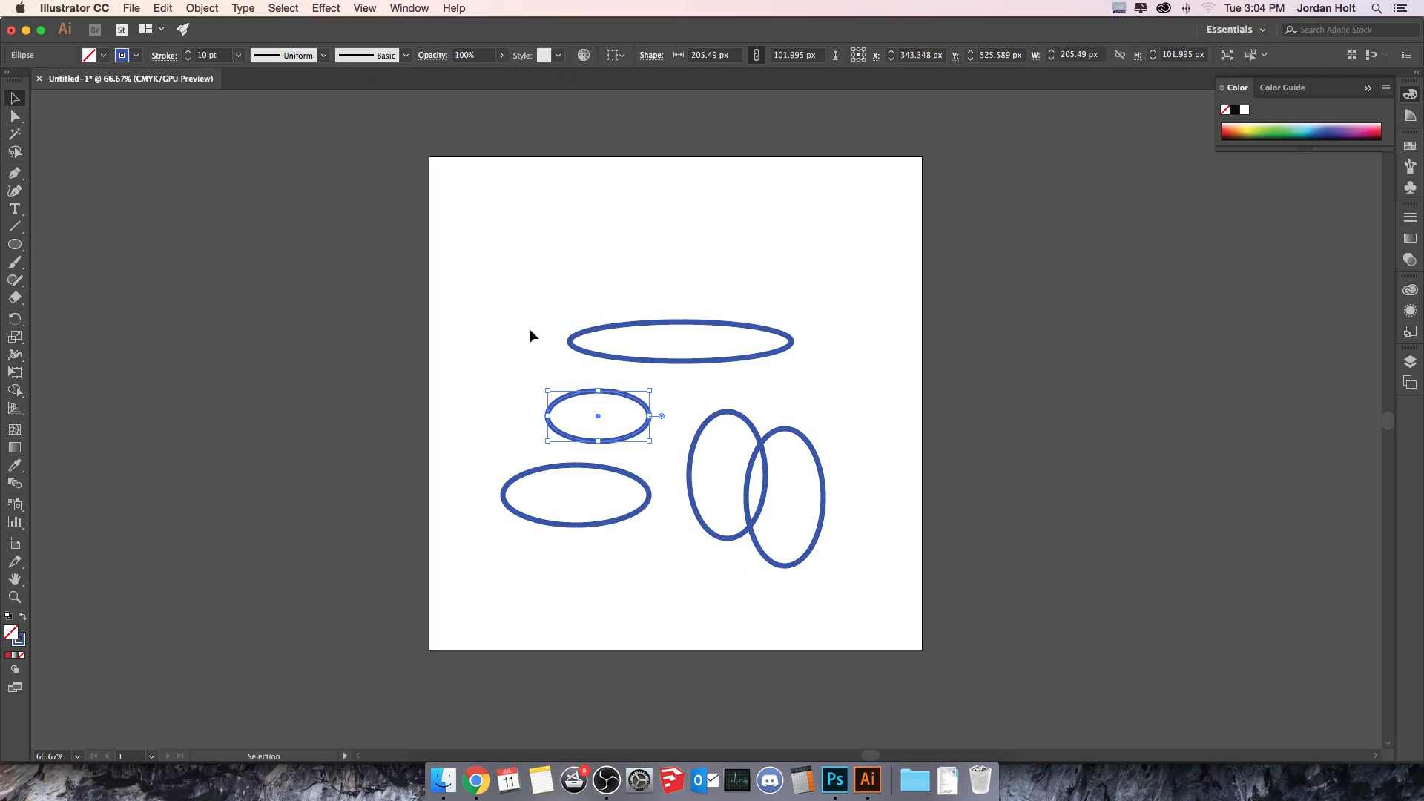
{"action": "left_click_drag", "start_coordinate": [454, 236], "coordinate": [871, 605]}
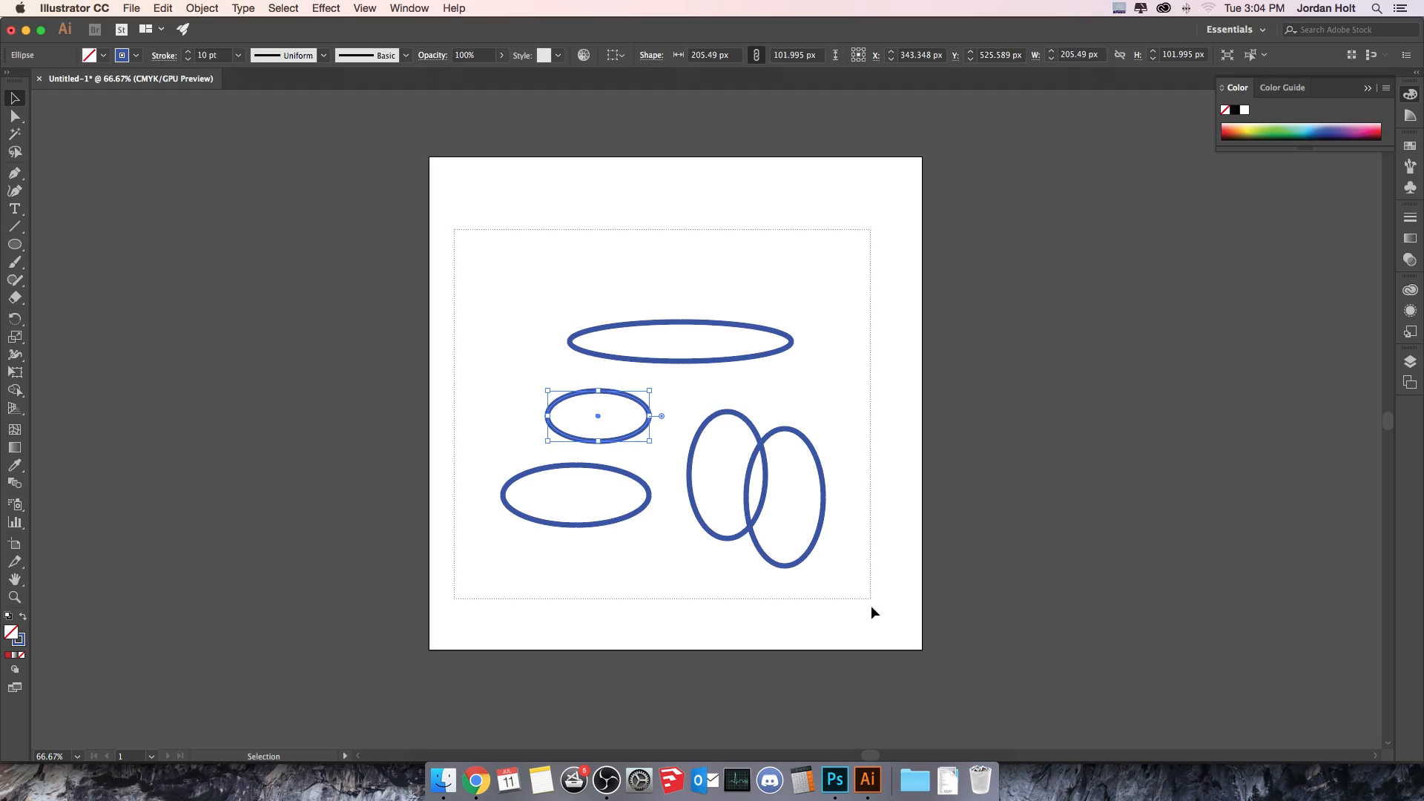
{"action": "left_click", "coordinate": [104, 56]}
{"action": "left_click", "coordinate": [52, 80]}
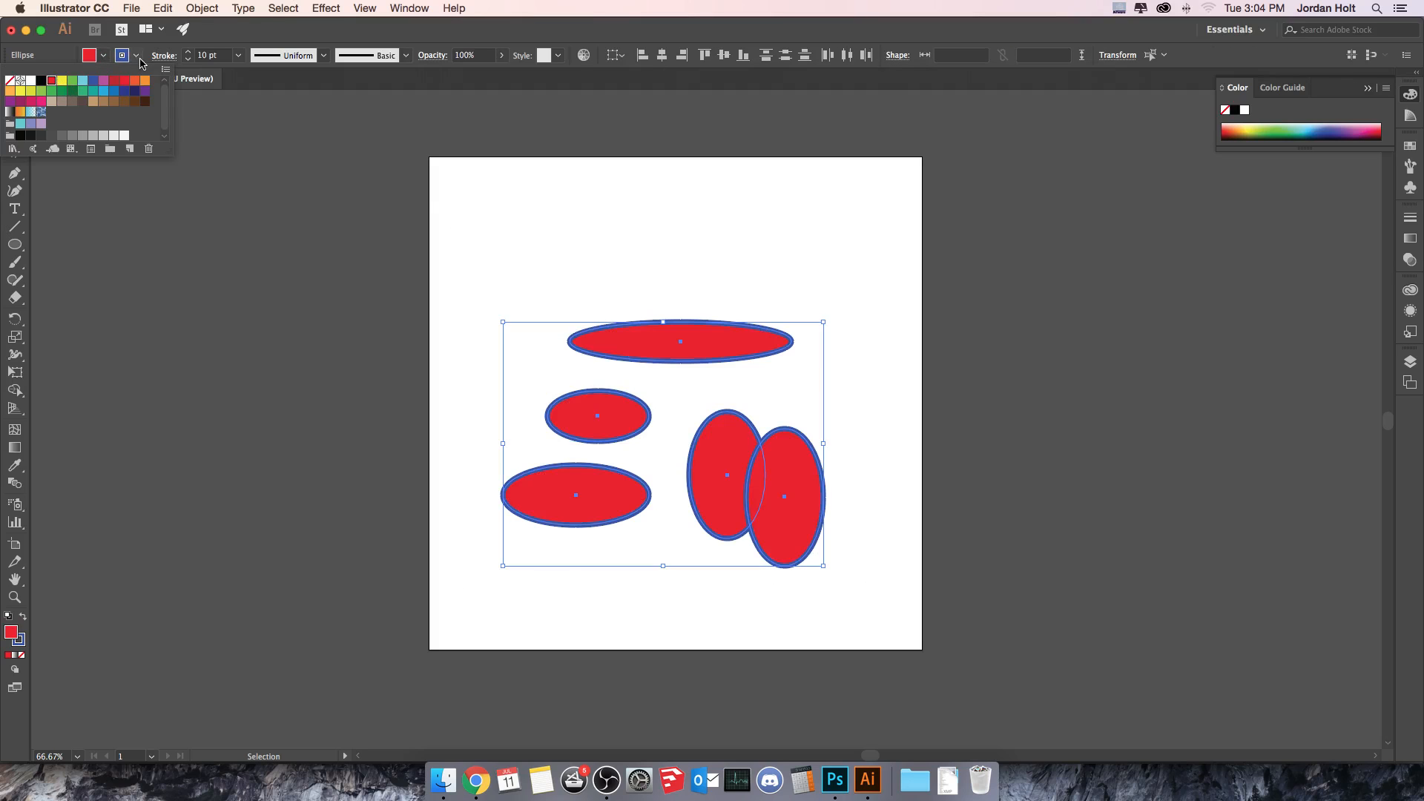
- Remove the blue stroke from the five selected ellipses and deselect them
{"action": "left_click", "coordinate": [136, 55]}
{"action": "left_click", "coordinate": [137, 55]}
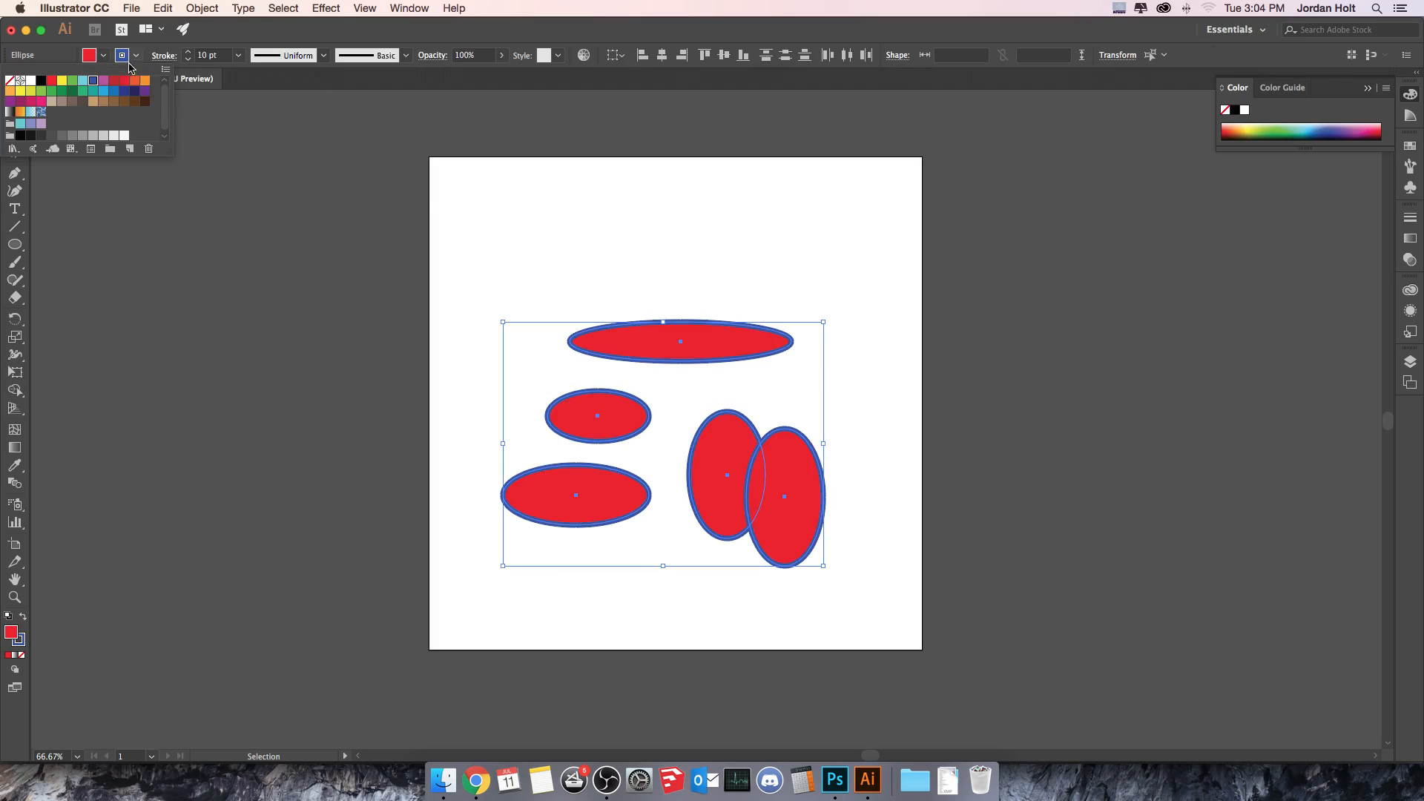
{"action": "left_click", "coordinate": [10, 80]}
{"action": "left_click", "coordinate": [447, 250]}
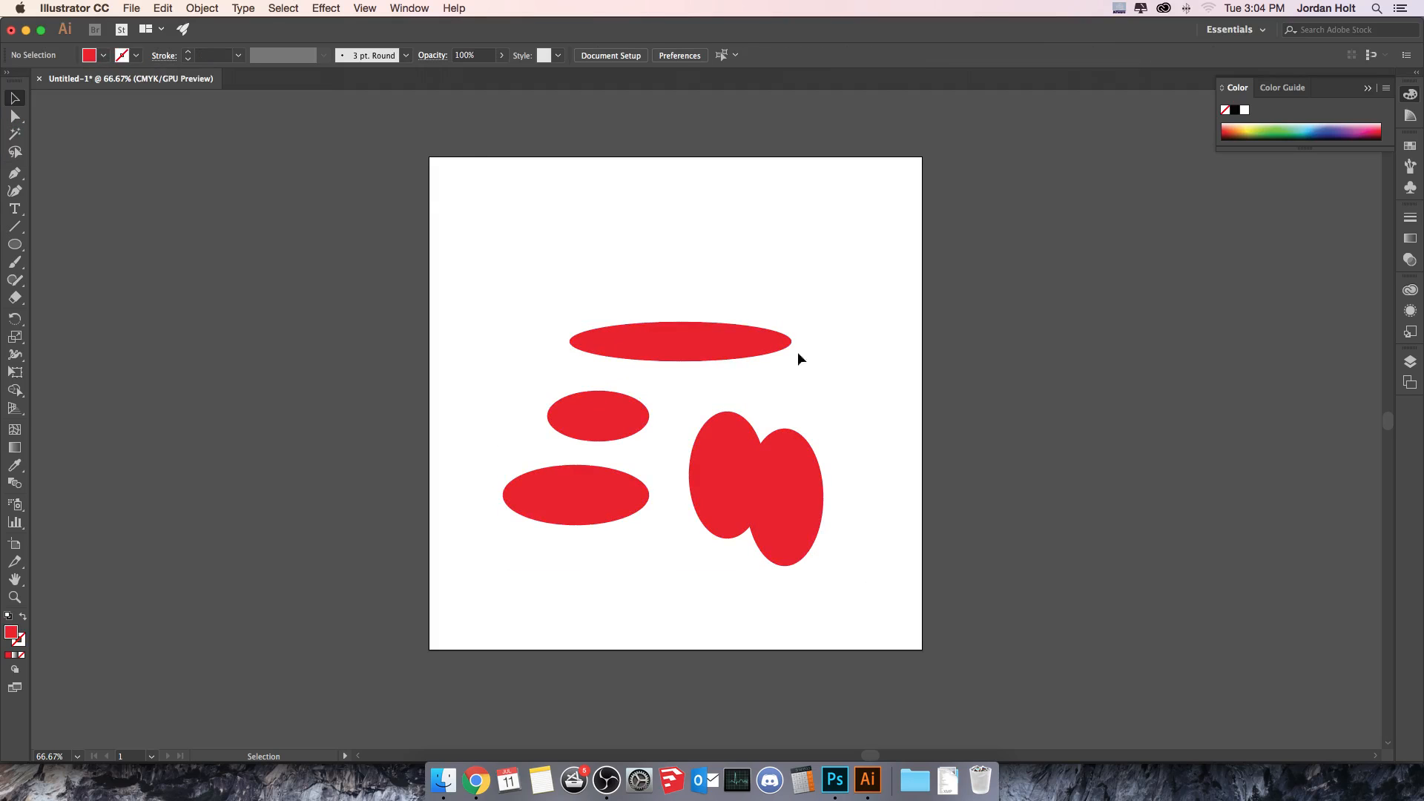
- Fill only the left one of the two overlapping tall ellipses with blue
{"action": "left_click_drag", "start_coordinate": [505, 312], "coordinate": [878, 561]}
{"action": "left_click", "coordinate": [823, 407]}
{"action": "left_click", "coordinate": [719, 460]}
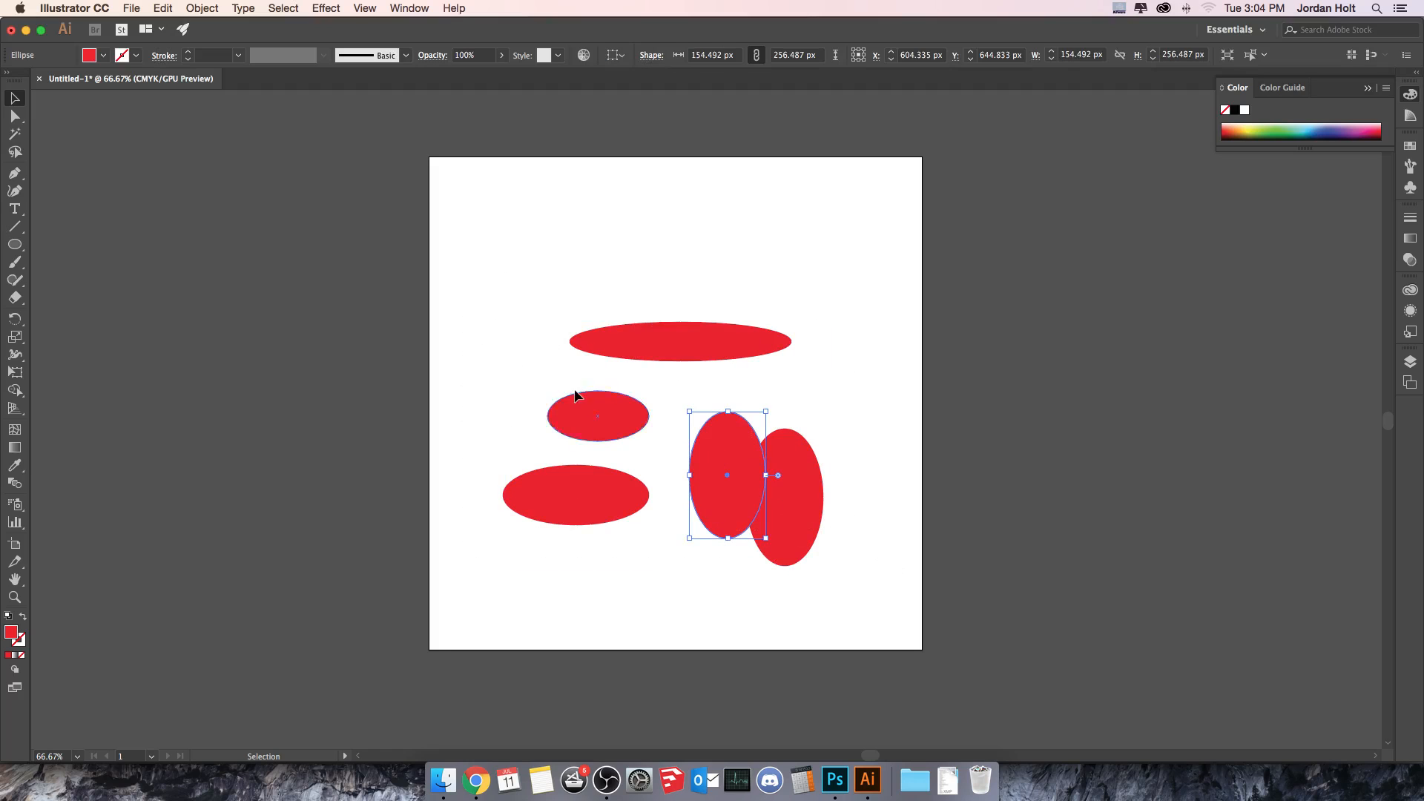
{"action": "left_click", "coordinate": [94, 61]}
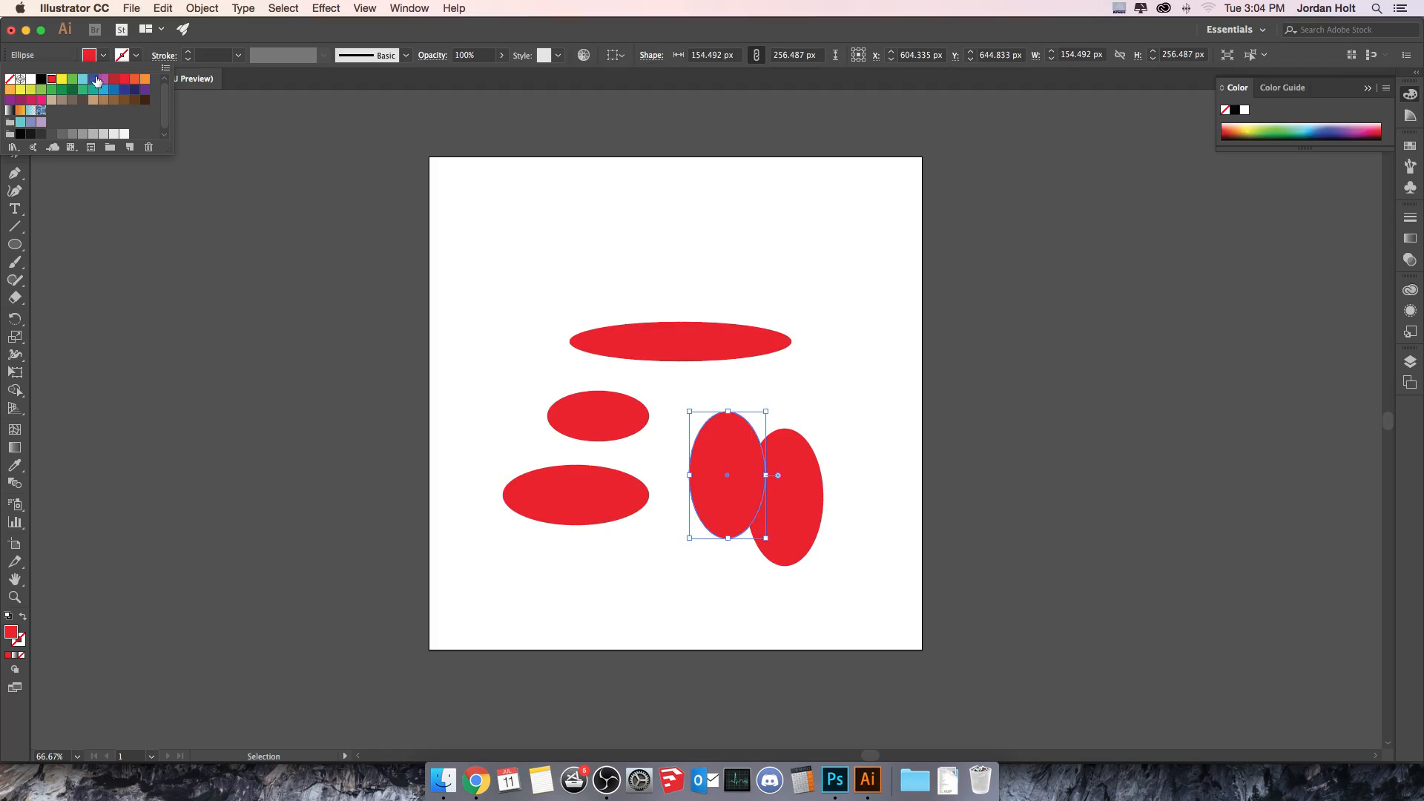
{"action": "left_click", "coordinate": [96, 78]}
{"action": "left_click", "coordinate": [261, 347]}
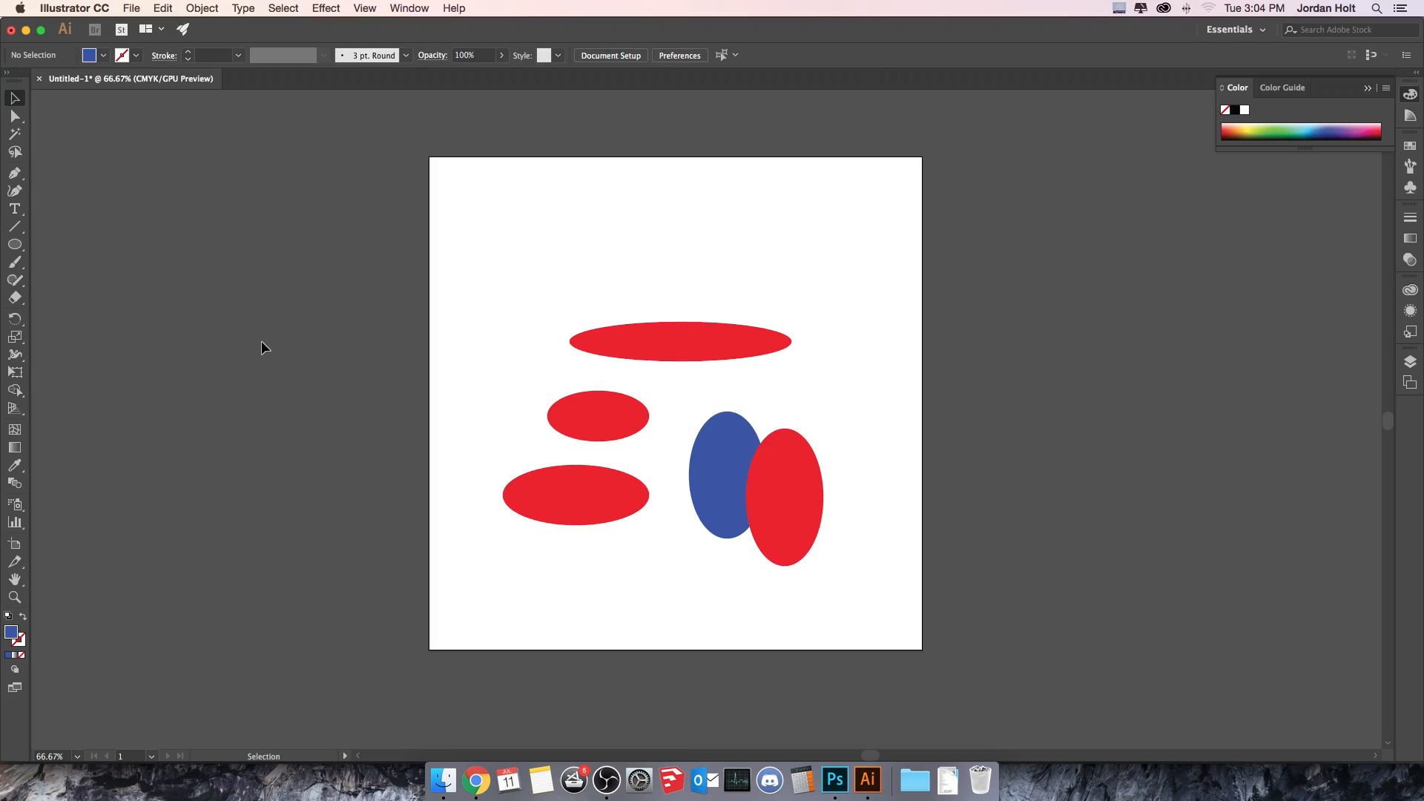
- Delete all five ellipses and draw a perfect circle about 507 px across with the Ellipse tool
{"action": "left_click_drag", "start_coordinate": [457, 284], "coordinate": [886, 611]}
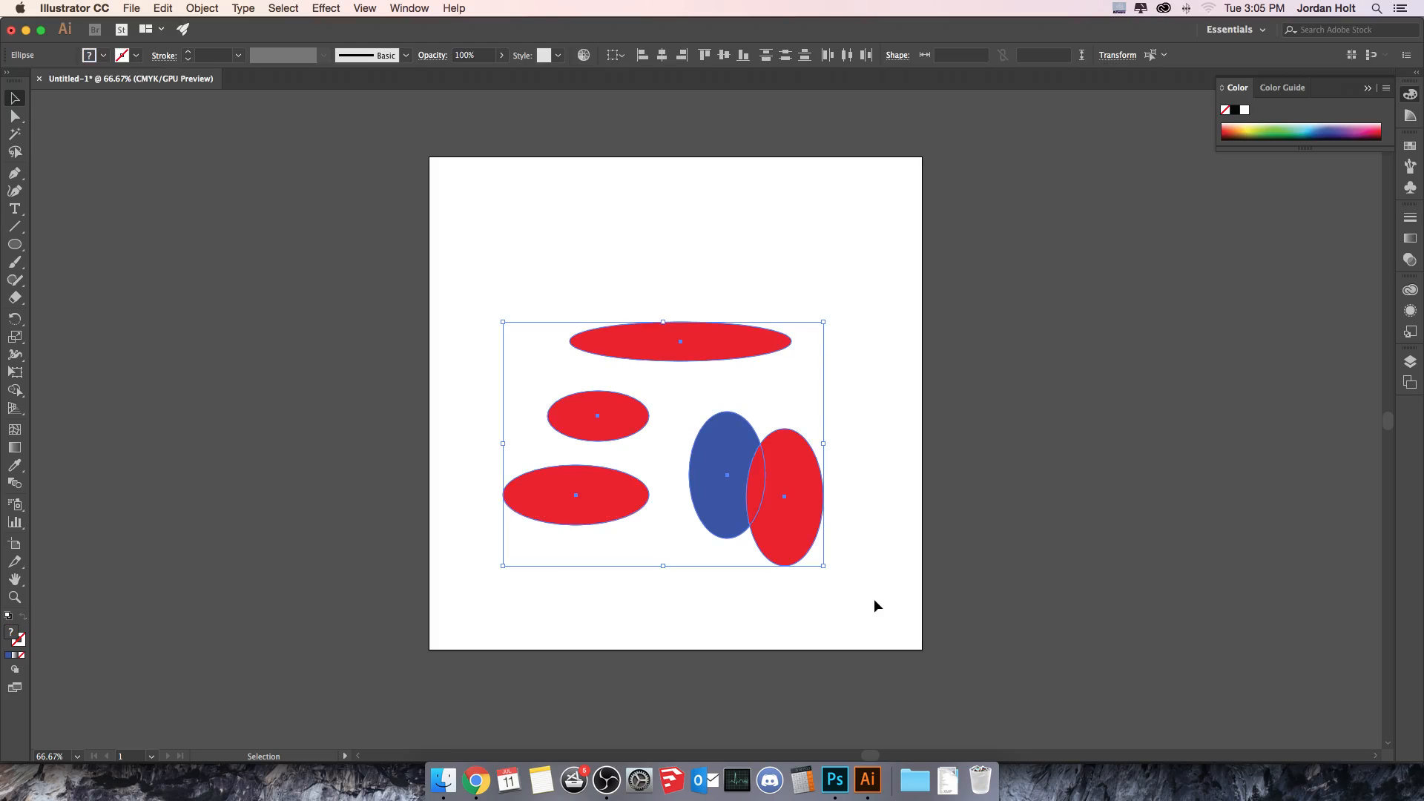
{"action": "key", "text": "Delete"}
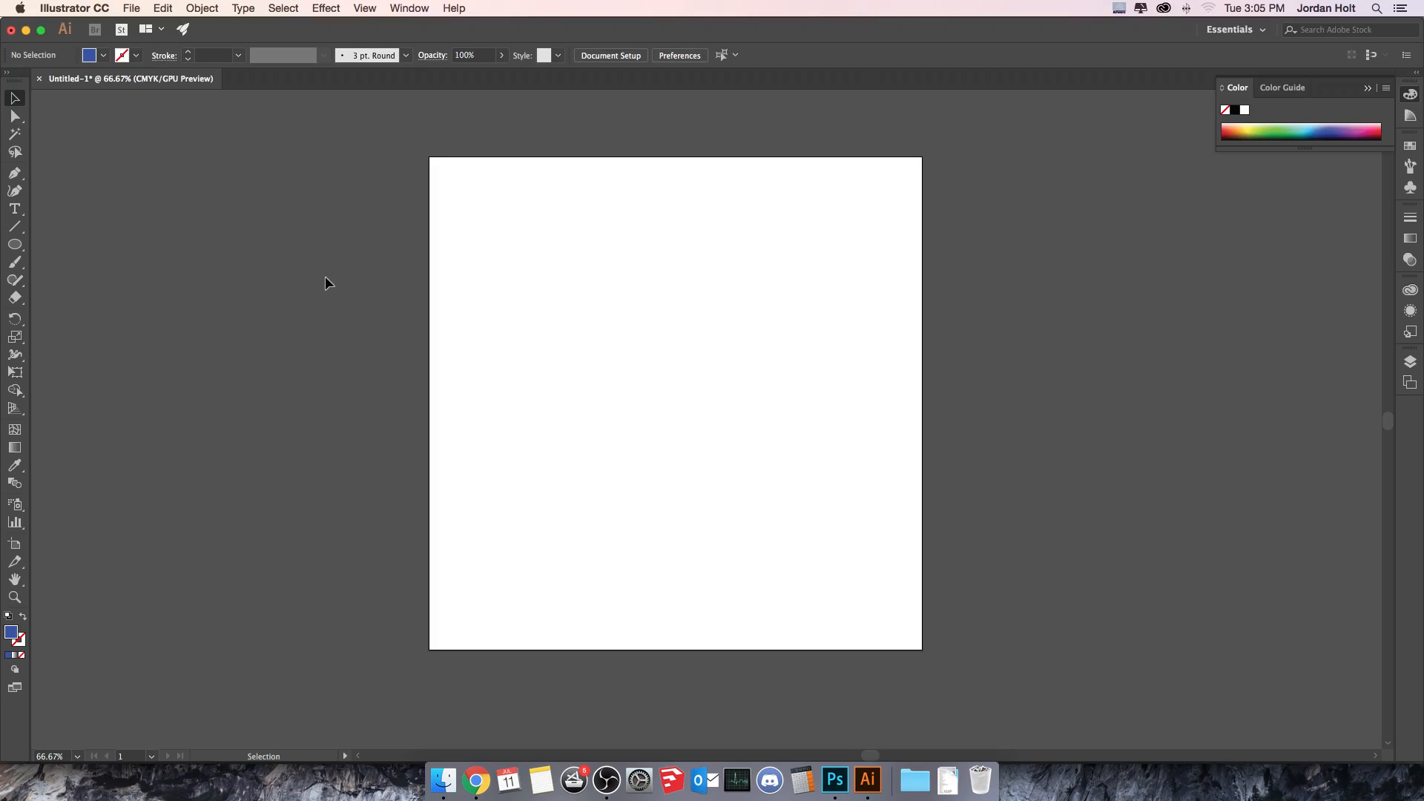
{"action": "left_click", "coordinate": [28, 245]}
{"action": "left_click_drag", "start_coordinate": [530, 276], "coordinate": [781, 507]}
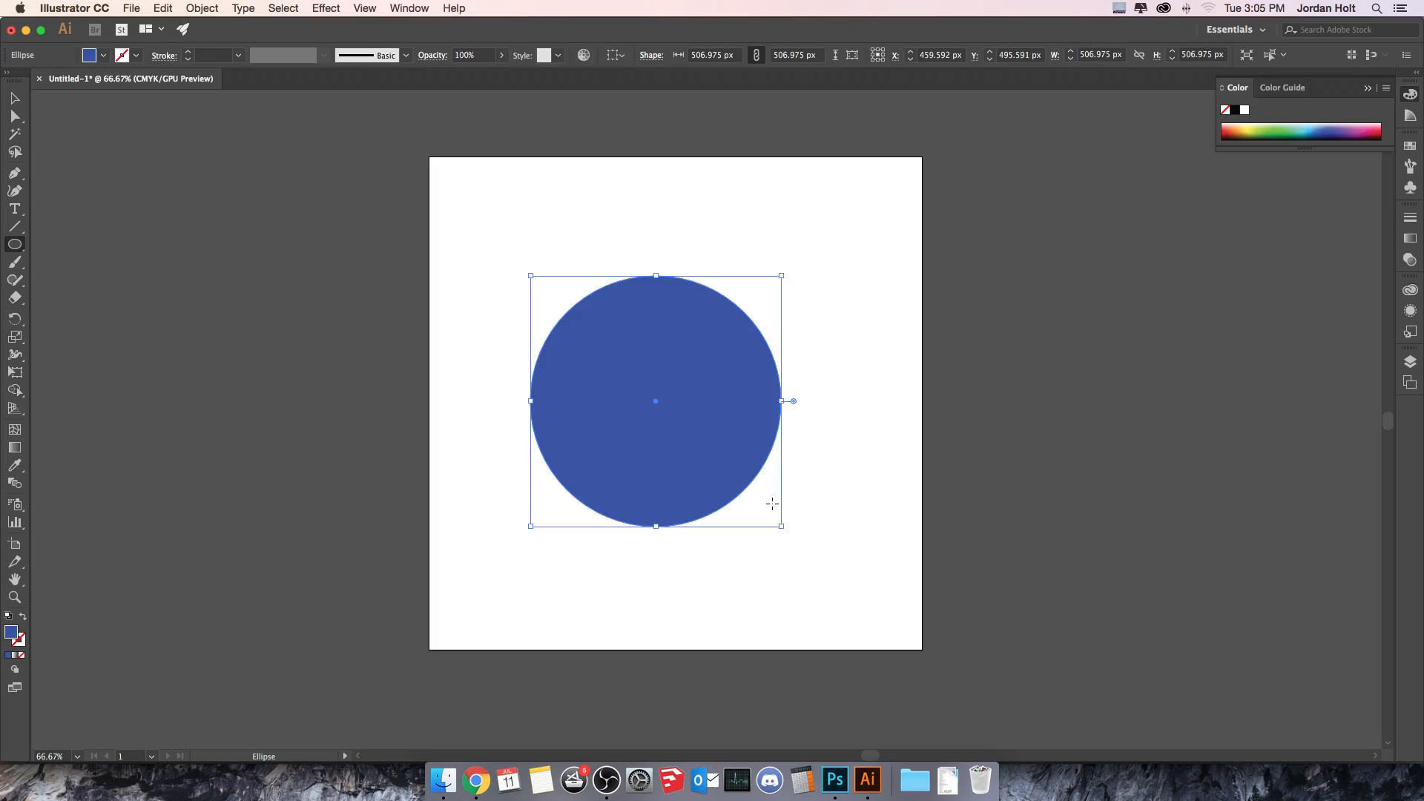
- Scale the circle down proportionally from its upper-right corner to about 321 px across, and delete it
{"action": "left_click", "coordinate": [16, 99]}
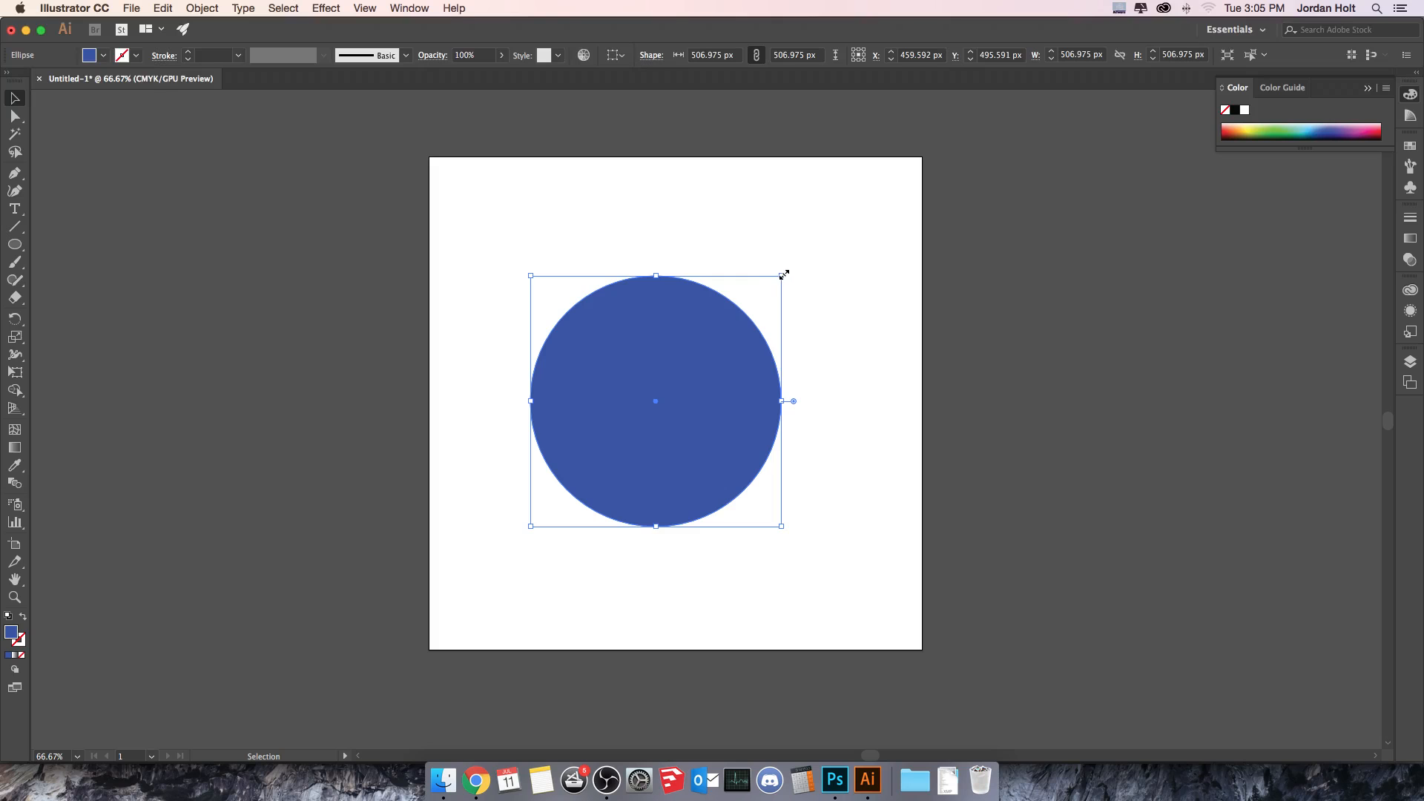
{"action": "left_click_drag", "start_coordinate": [787, 274], "coordinate": [693, 335]}
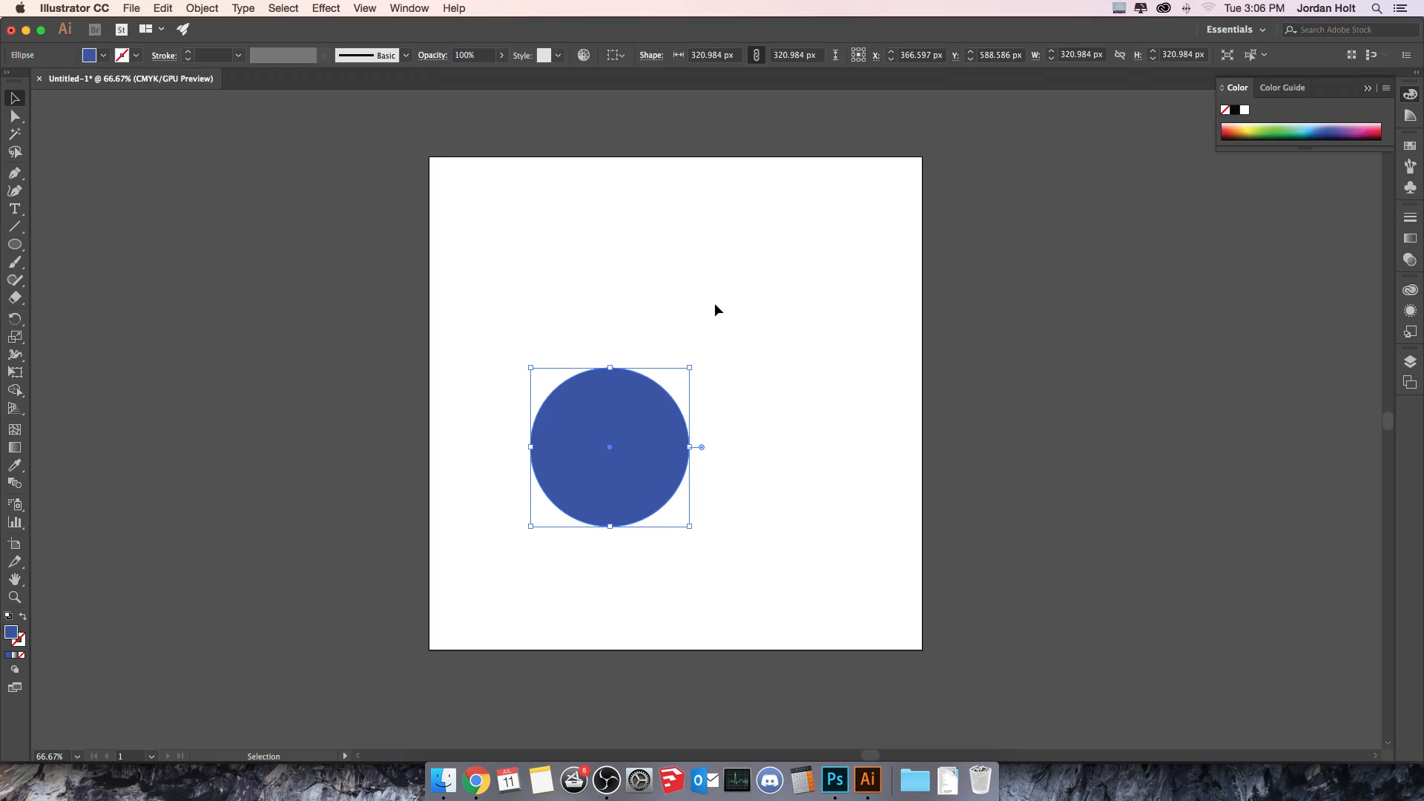
{"action": "key", "text": "Delete"}
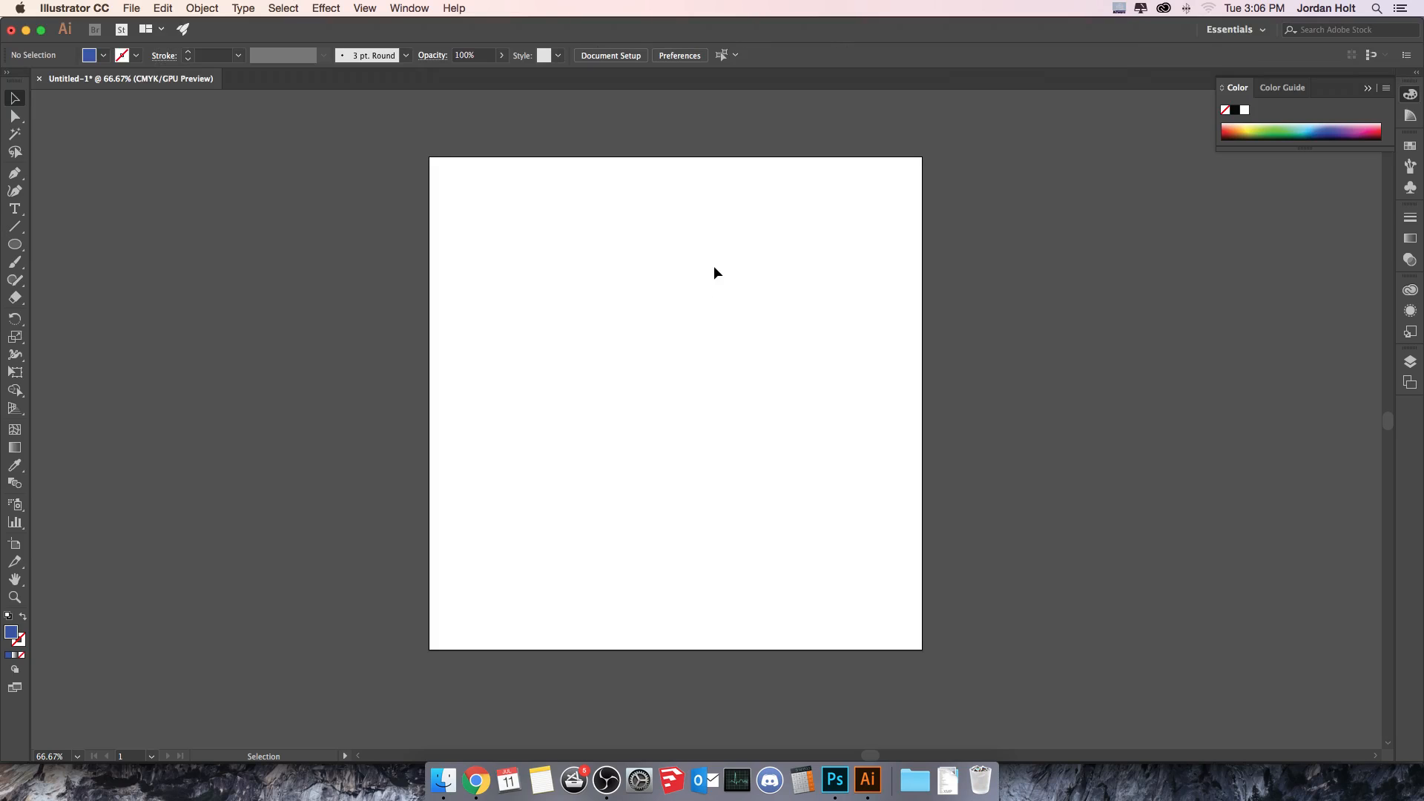
- Draw a polygon in the artboard's upper-left area, varying its side count and ending with a three-sided triangle about 167 by 144 px
{"action": "left_click", "coordinate": [18, 249]}
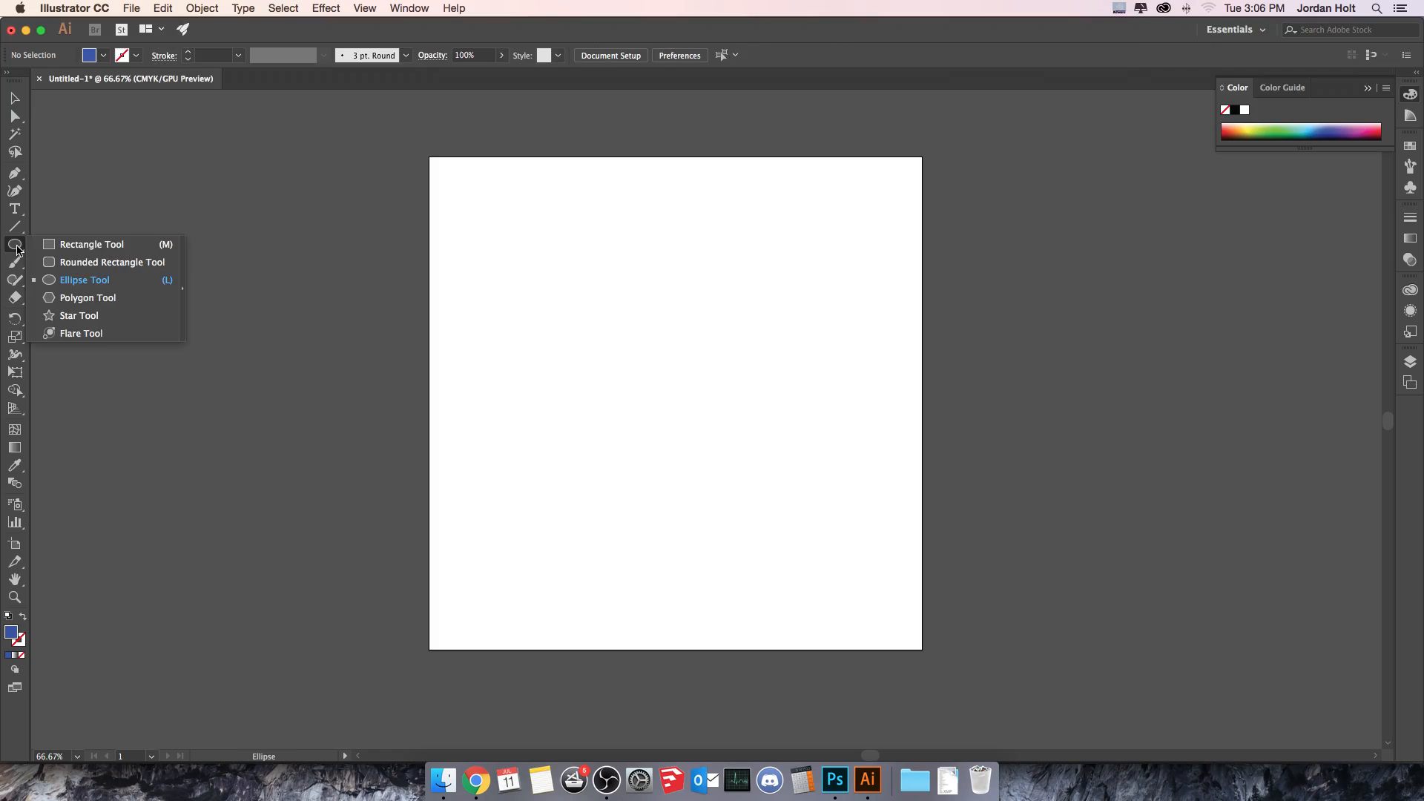
{"action": "left_click", "coordinate": [107, 300]}
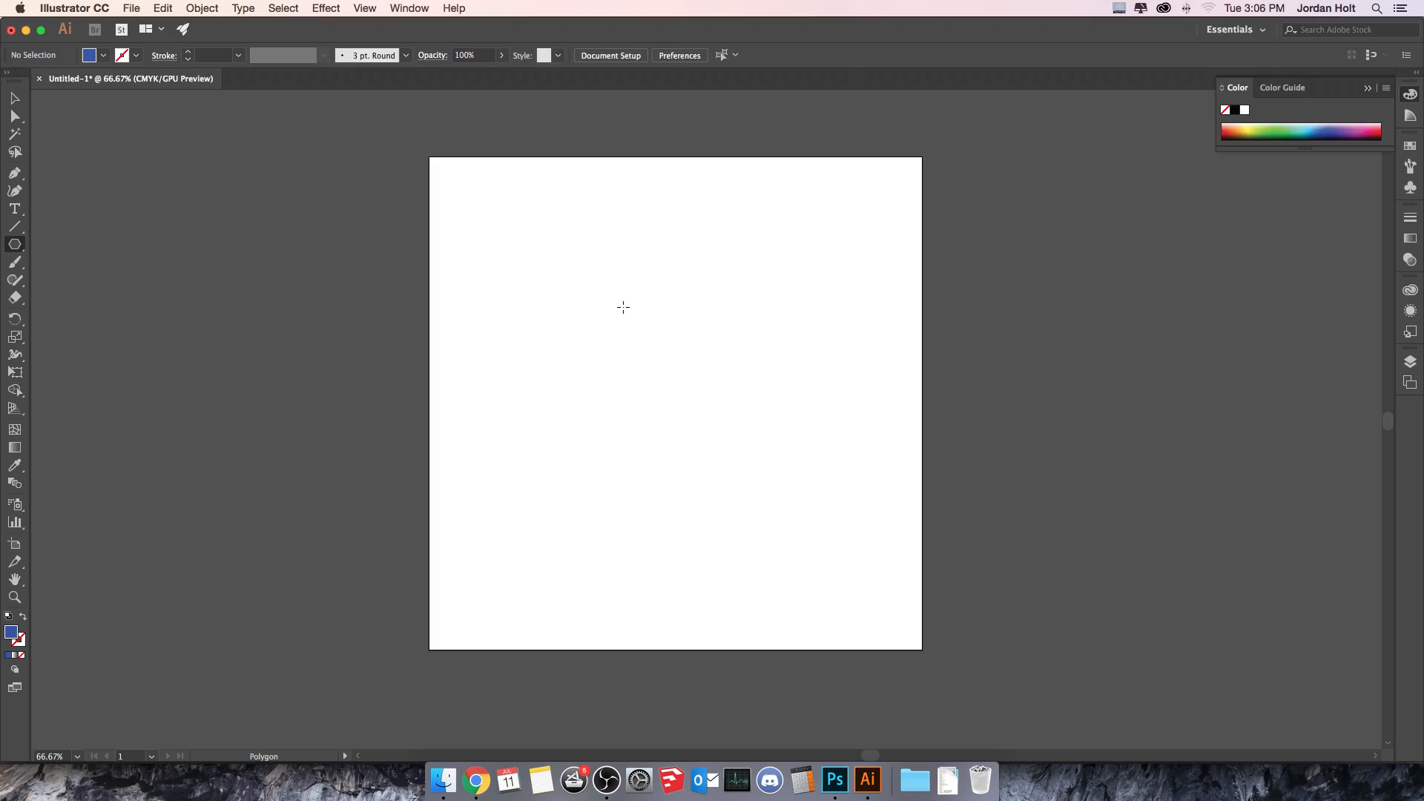
{"action": "left_click_drag", "start_coordinate": [563, 290], "coordinate": [601, 312]}
{"action": "key", "text": "Down"}
{"action": "key", "text": "Down"}
{"action": "key", "text": "Down"}
{"action": "key", "text": "Up"}
{"action": "key", "text": "Up"}
{"action": "key", "text": "Up"}
{"action": "key", "text": "Up"}
{"action": "key", "text": "Up"}
{"action": "key", "text": "Up"}
{"action": "key", "text": "Up"}
{"action": "key", "text": "Up"}
{"action": "key", "text": "Up"}
{"action": "key", "text": "Up"}
{"action": "key", "text": "Up"}
{"action": "key", "text": "Up"}
{"action": "key", "text": "Up"}
{"action": "key", "text": "Up"}
{"action": "key", "text": "Up"}
{"action": "key", "text": "Up"}
{"action": "key", "text": "Up"}
{"action": "key", "text": "Down"}
{"action": "key", "text": "Down"}
{"action": "key", "text": "Down"}
{"action": "key", "text": "Down"}
{"action": "key", "text": "Down"}
{"action": "key", "text": "Down"}
{"action": "key", "text": "Down"}
{"action": "key", "text": "Down"}
{"action": "key", "text": "Down"}
{"action": "key", "text": "Down"}
{"action": "key", "text": "Down"}
{"action": "key", "text": "Down"}
{"action": "key", "text": "Down"}
{"action": "key", "text": "Down"}
{"action": "key", "text": "Down"}
{"action": "key", "text": "Down"}
{"action": "key", "text": "Down"}
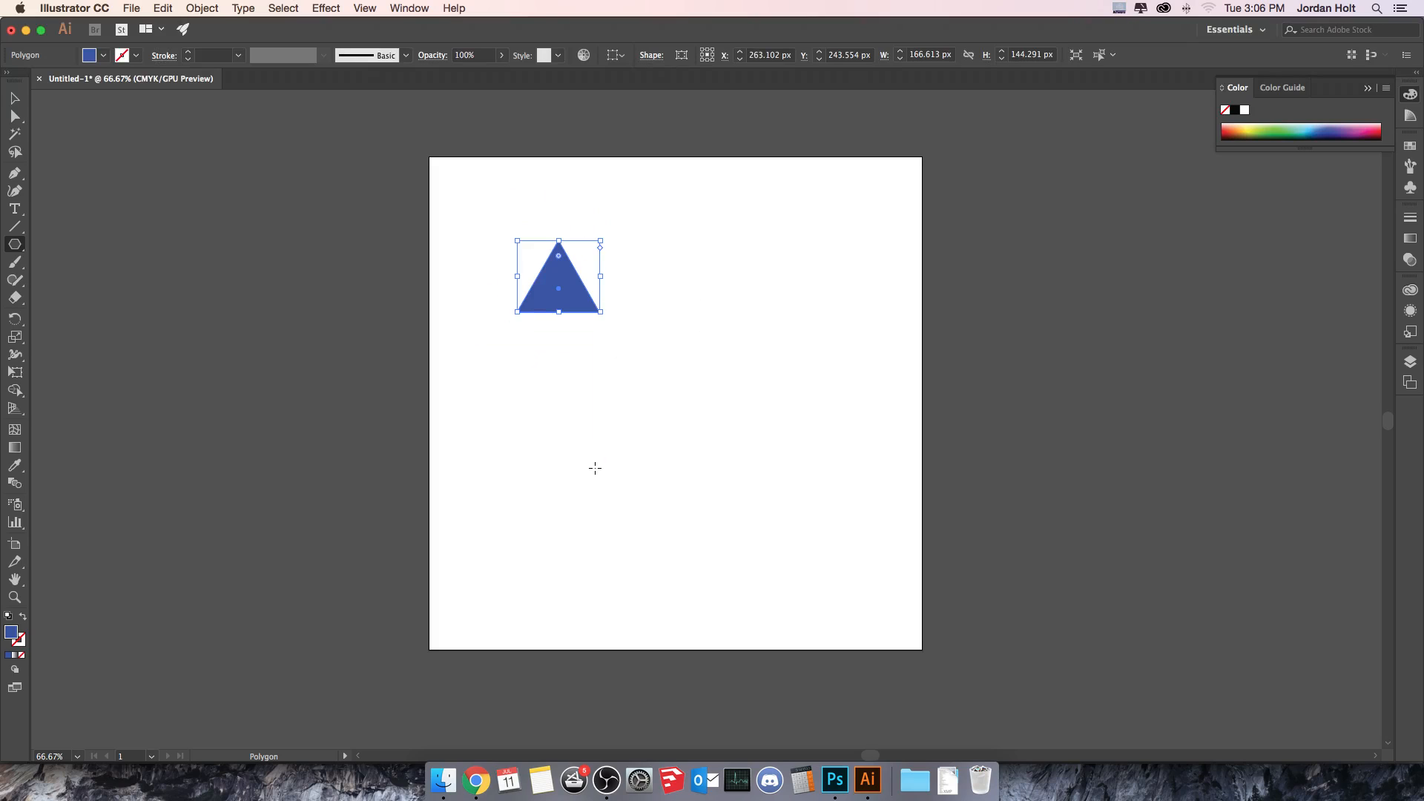
- Delete the triangle and draw a square about 382 px wide with the Rounded Rectangle tool
{"action": "left_click", "coordinate": [21, 94]}
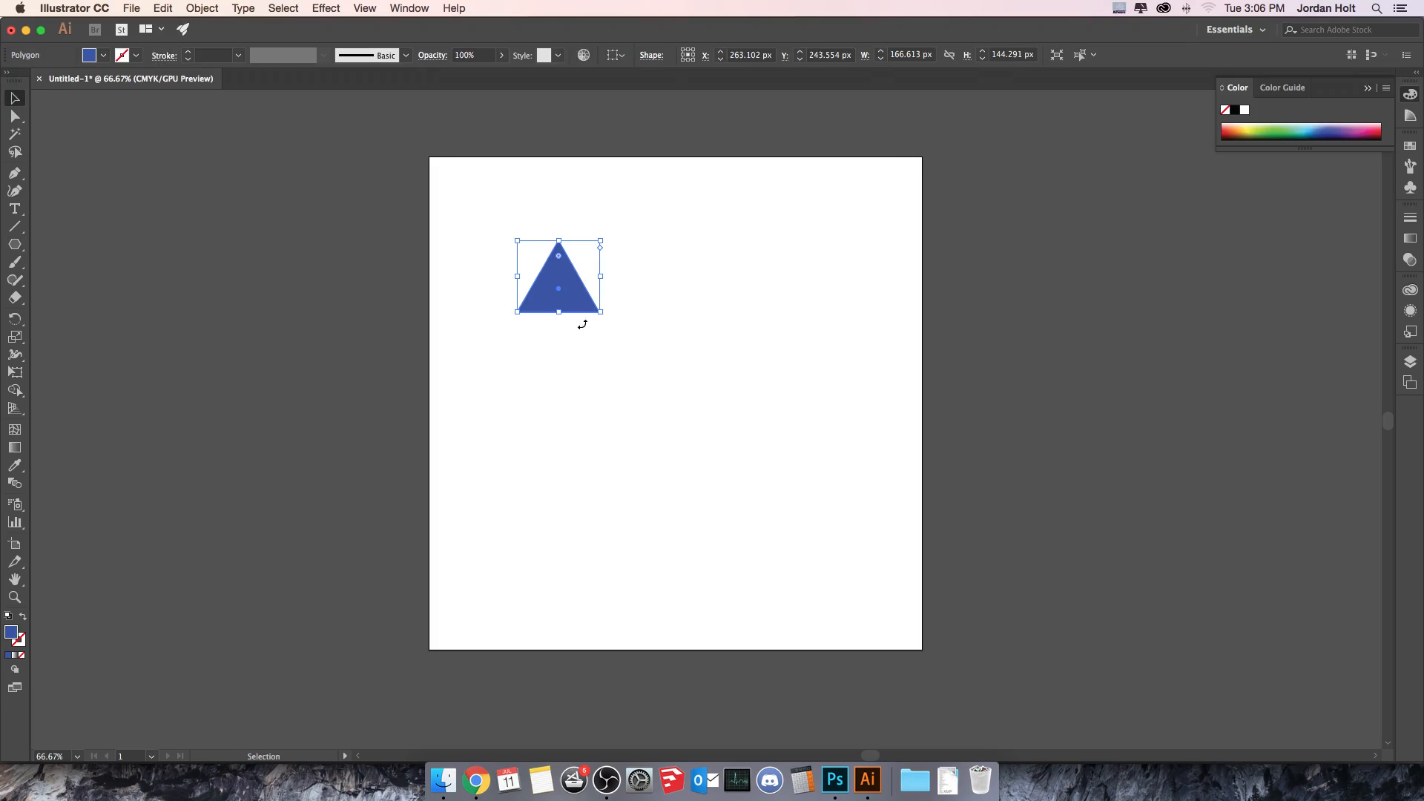
{"action": "key", "text": "Delete"}
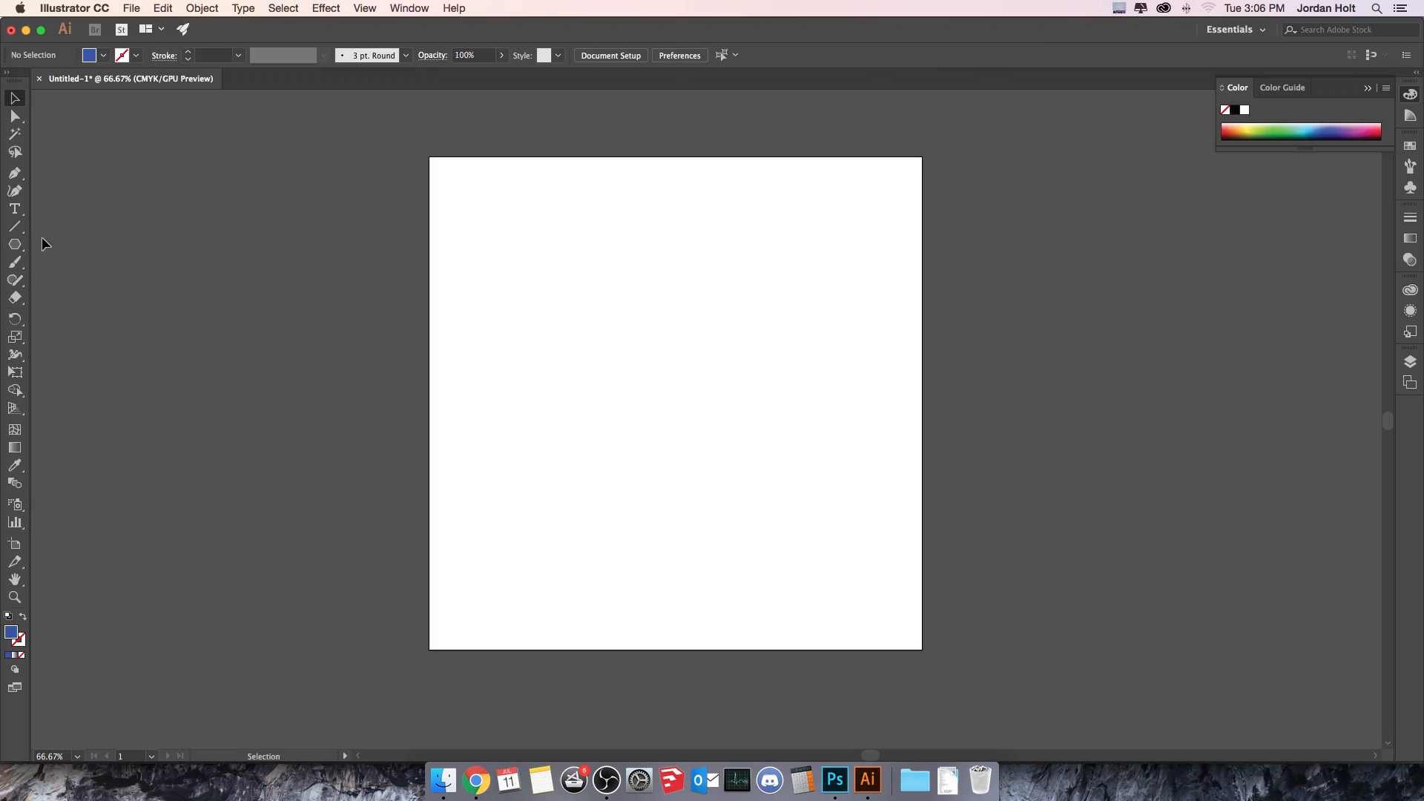
{"action": "left_click", "coordinate": [15, 245]}
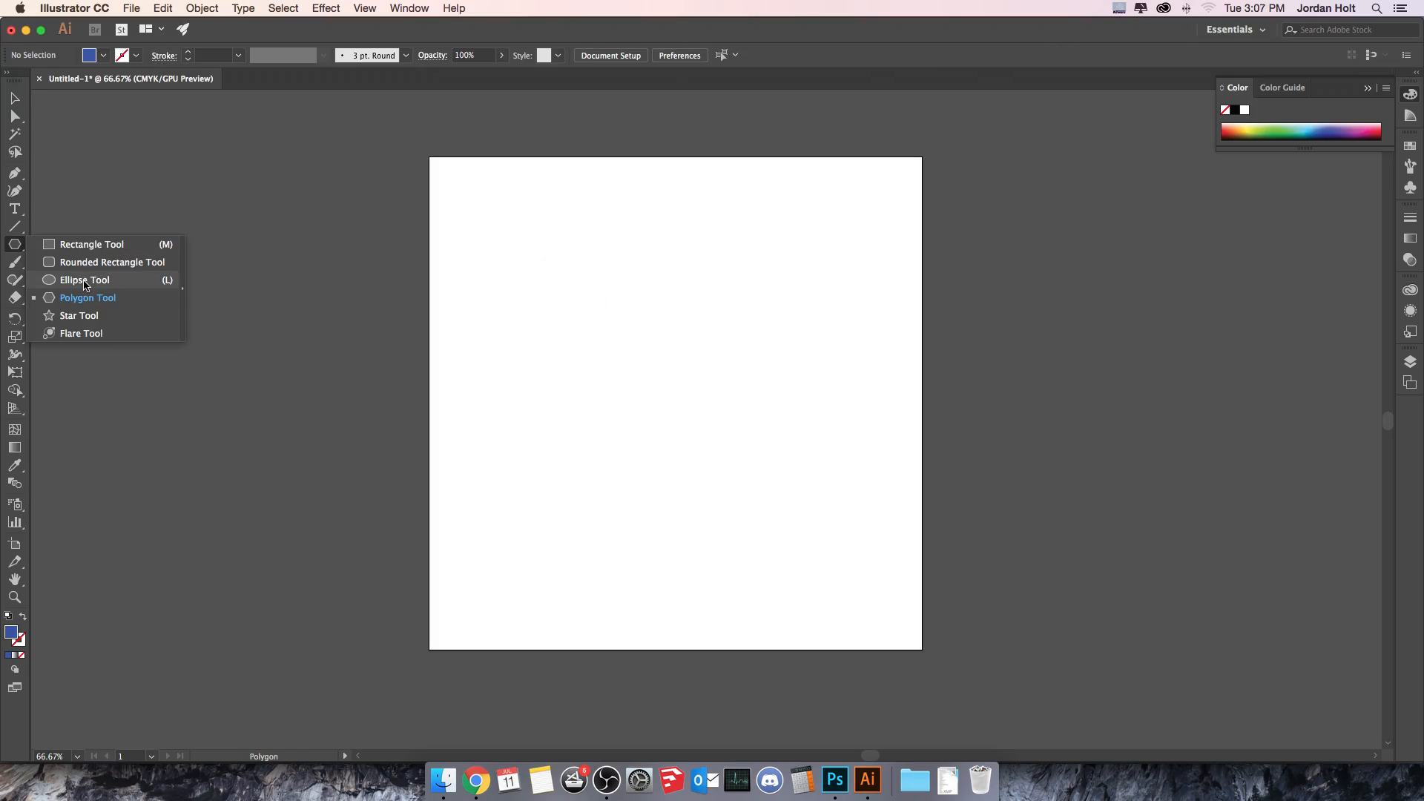
{"action": "left_click", "coordinate": [102, 262]}
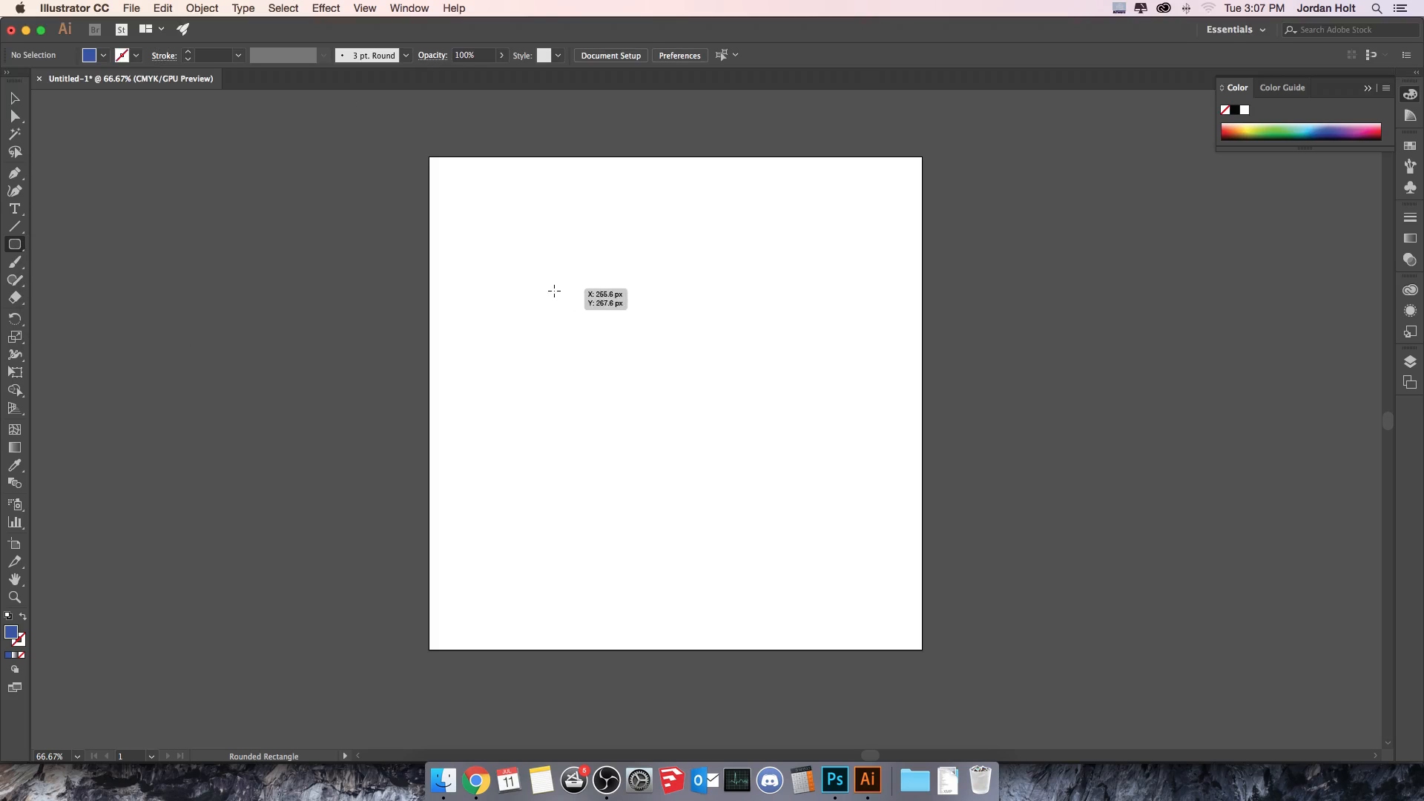
{"action": "left_click_drag", "start_coordinate": [530, 269], "coordinate": [719, 340]}
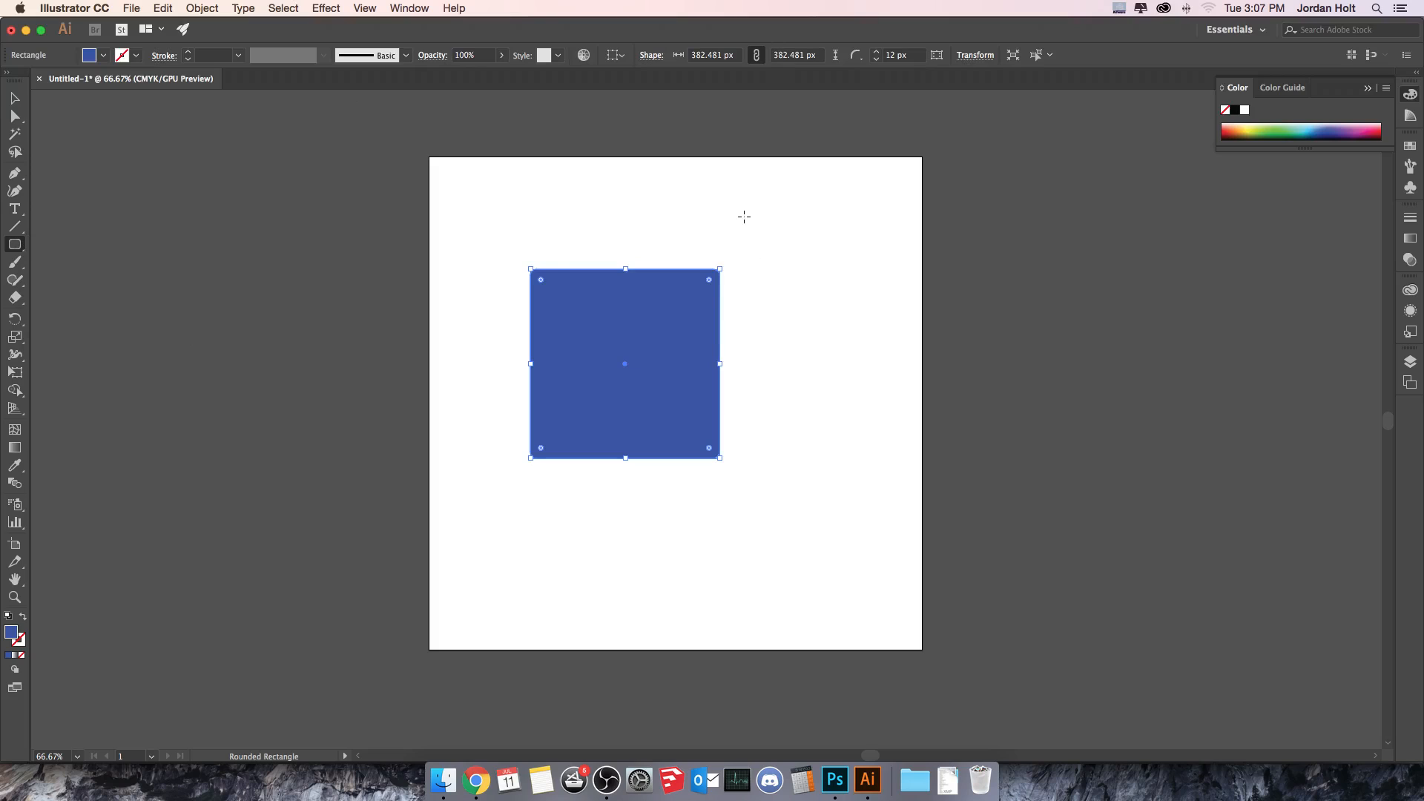
- Increase the rounded square's corner radius to 51 px, checking the corners up close
{"action": "key", "text": "super+equal"}
{"action": "key", "text": "super+equal"}
{"action": "key", "text": "super+equal"}
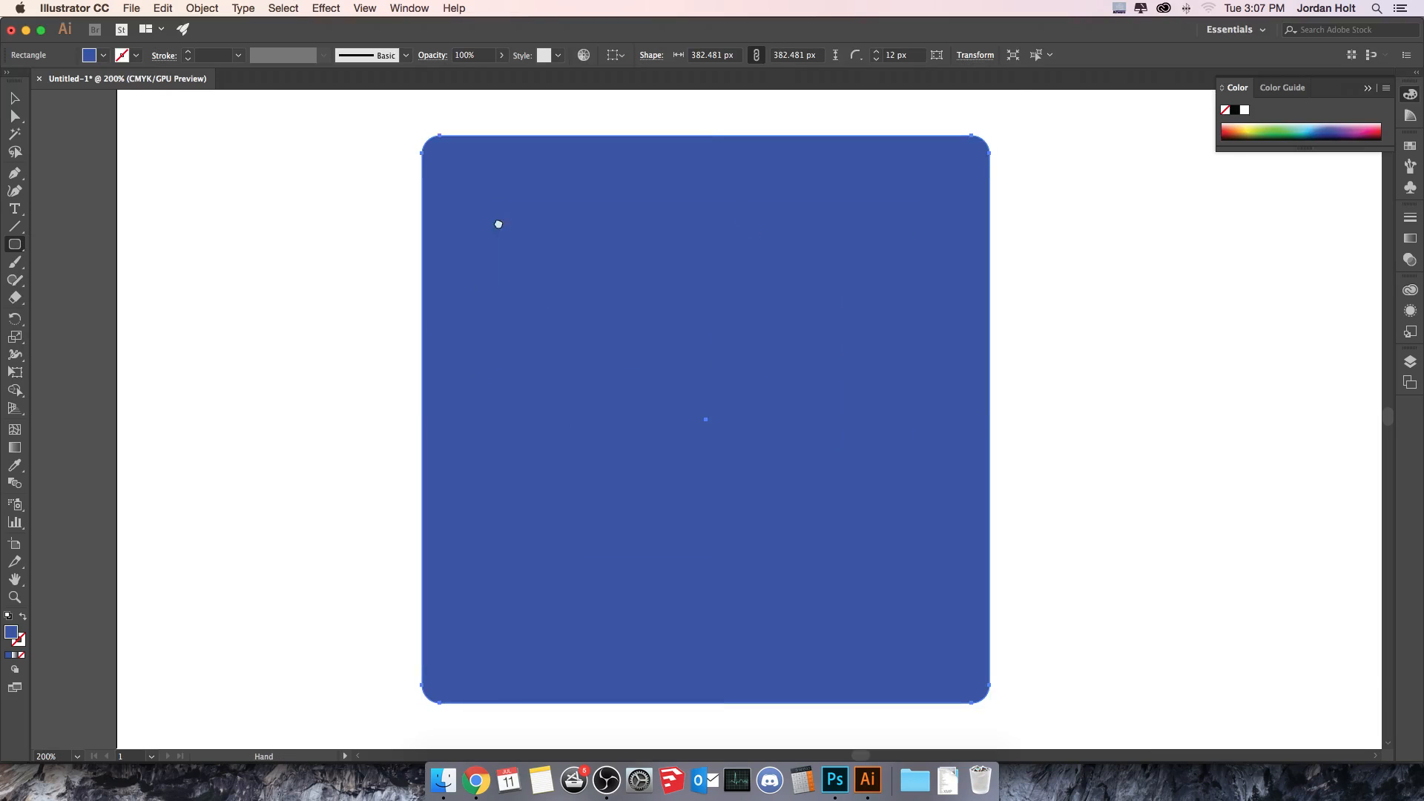
{"action": "left_click_drag", "start_coordinate": [496, 223], "coordinate": [489, 331]}
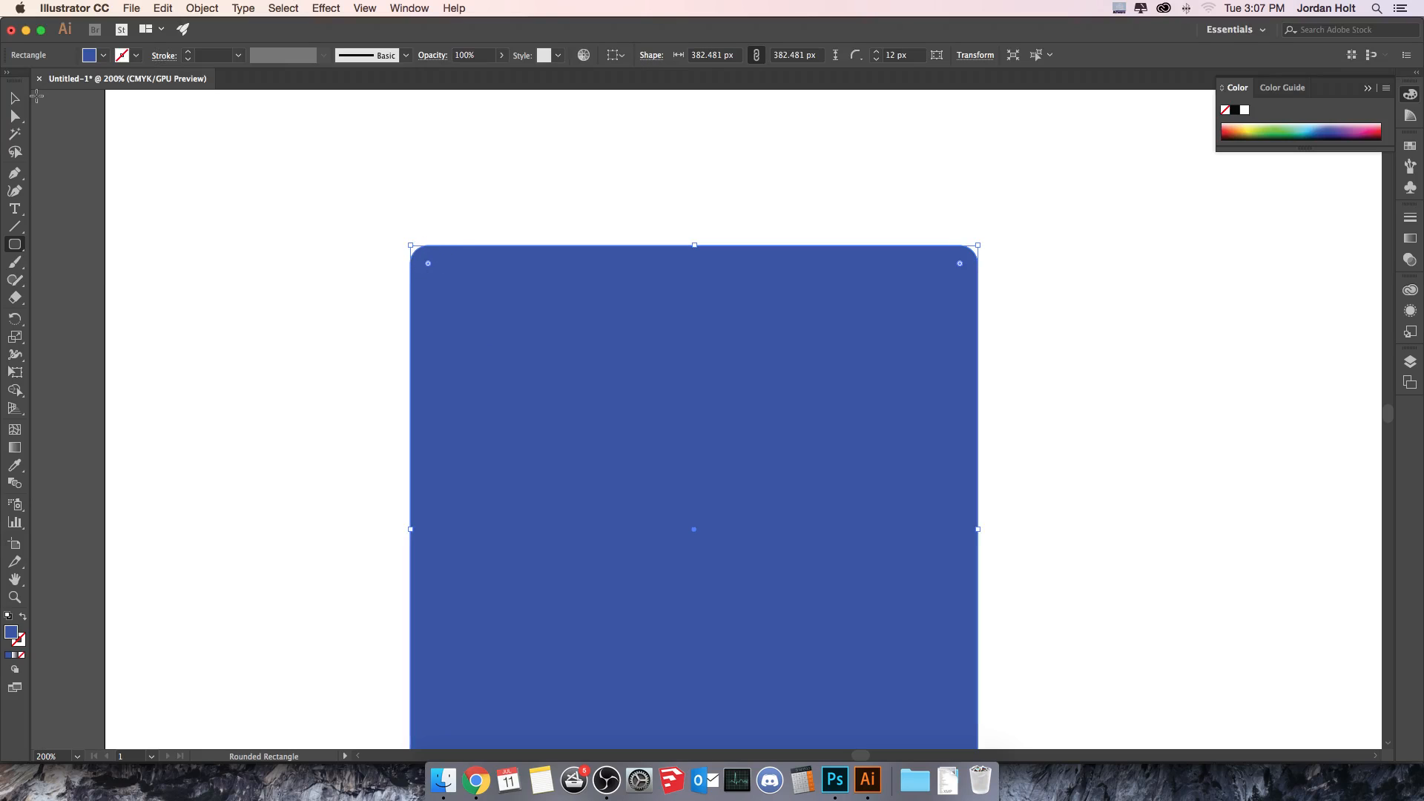
{"action": "left_click", "coordinate": [15, 98]}
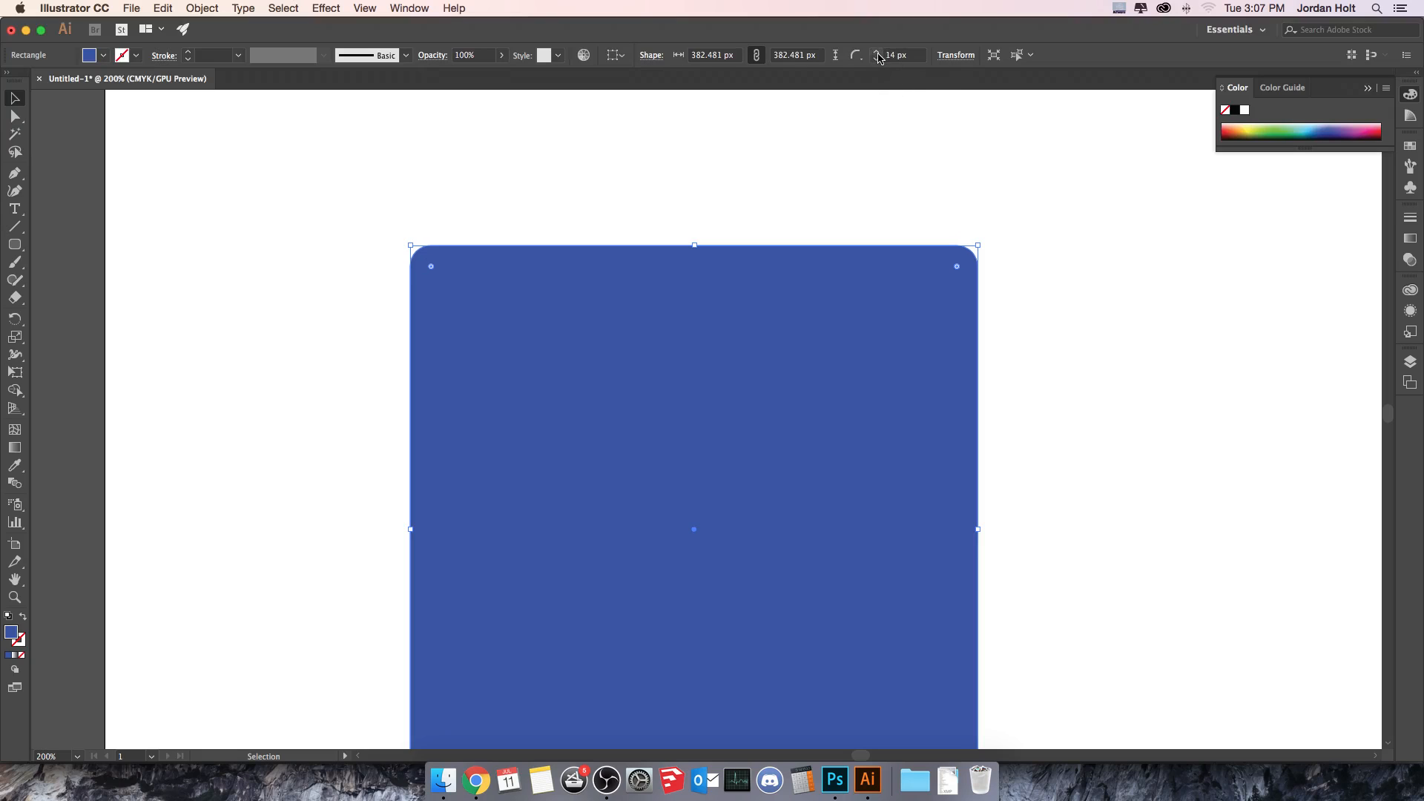
{"action": "mouse_move", "coordinate": [878, 55]}
{"action": "left_mouse_down"}
{"action": "mouse_move", "coordinate": [882, 82]}
{"action": "mouse_move", "coordinate": [878, 60]}
{"action": "left_mouse_up"}
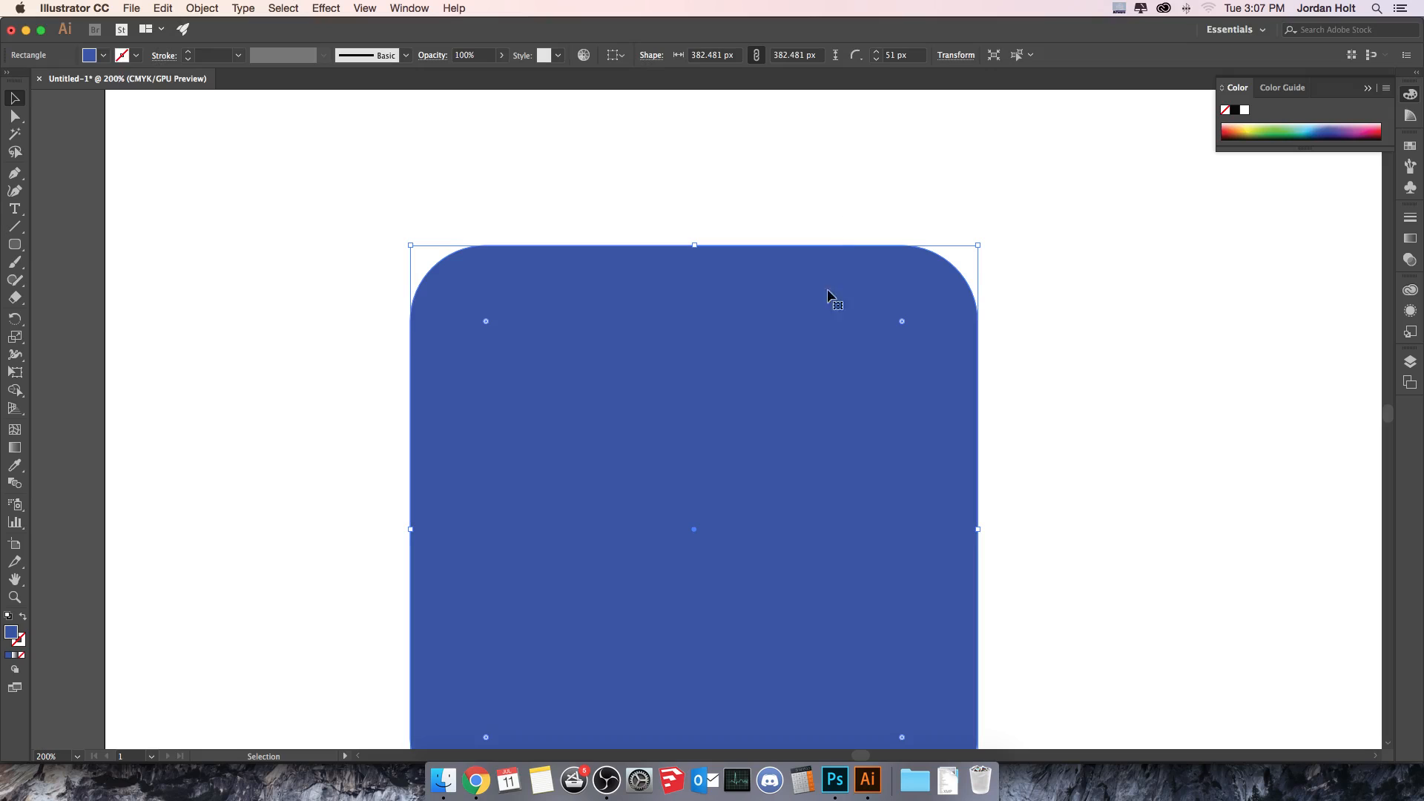
{"action": "key", "text": "super+1"}
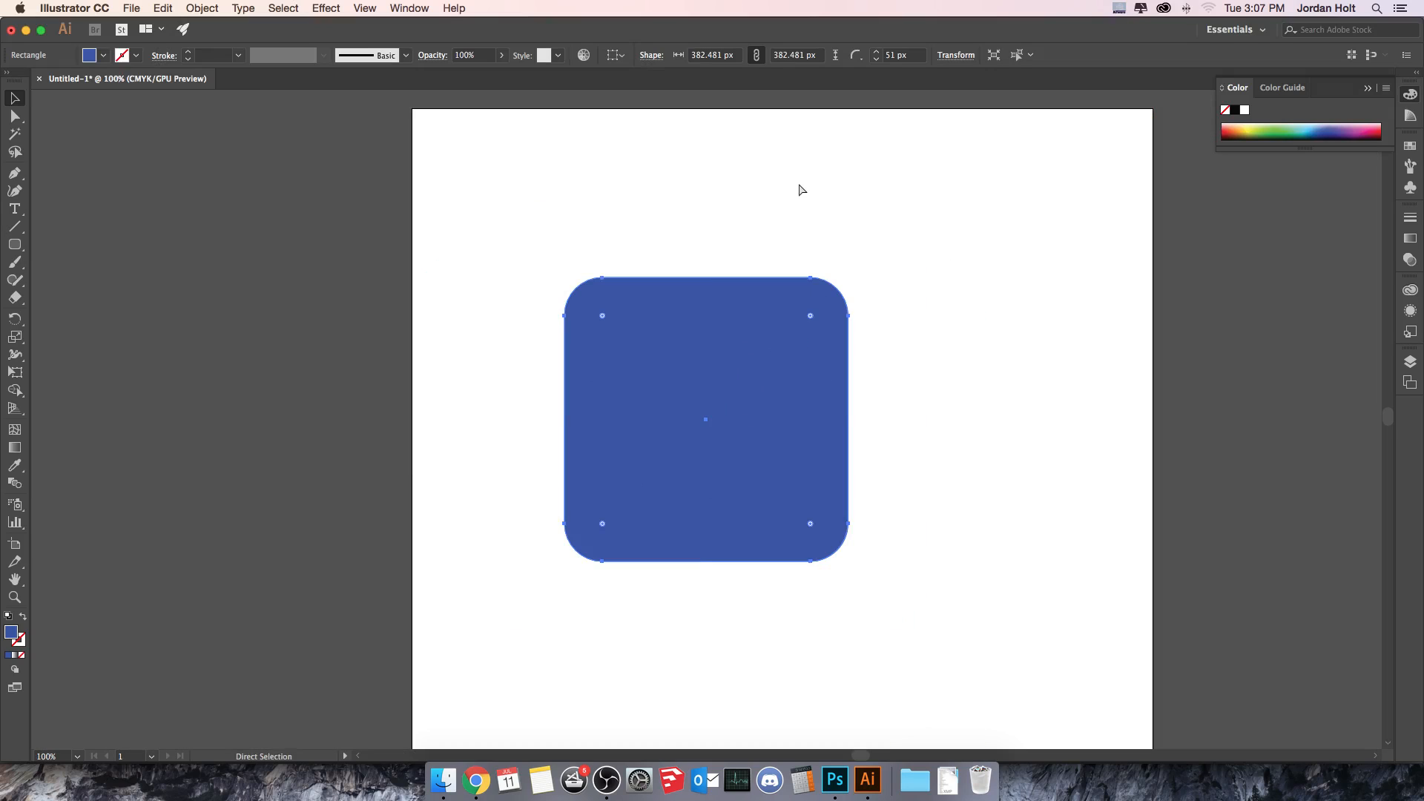
- Move the rounded square toward the artboard's centre and rotate it 45 degrees into a diamond
{"action": "left_click_drag", "start_coordinate": [778, 419], "coordinate": [860, 409]}
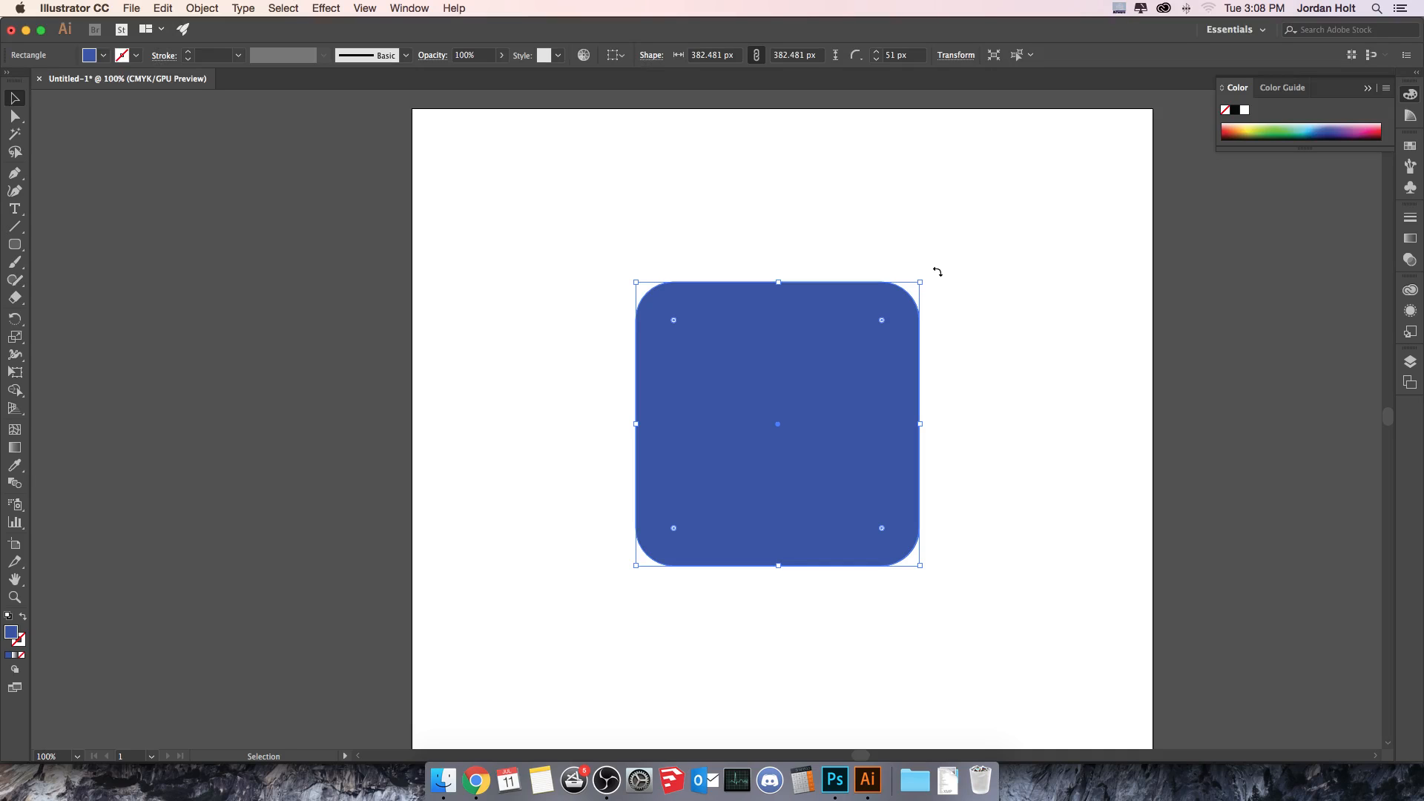
{"action": "left_click_drag", "start_coordinate": [938, 274], "coordinate": [970, 359]}
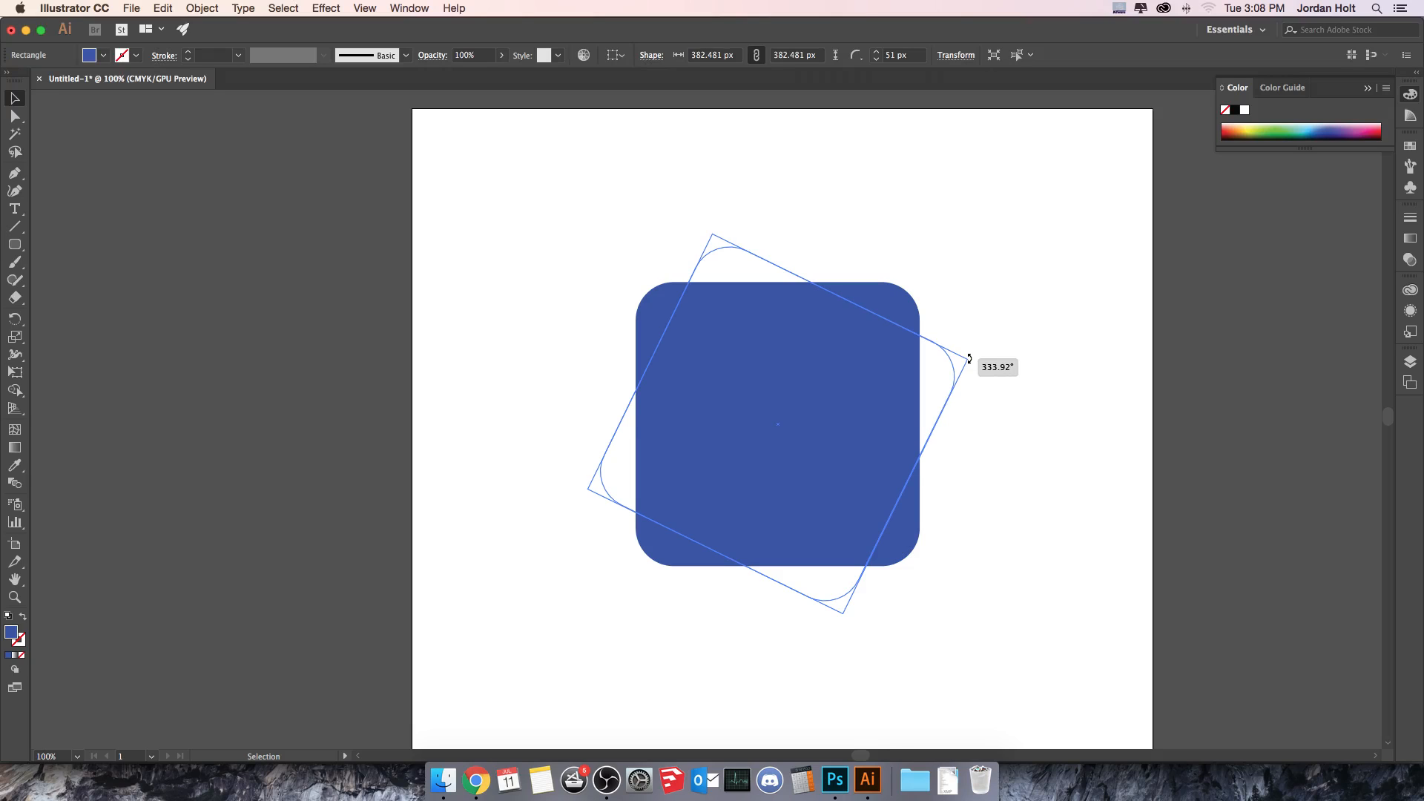
{"action": "left_click_drag", "start_coordinate": [970, 359], "coordinate": [828, 672]}
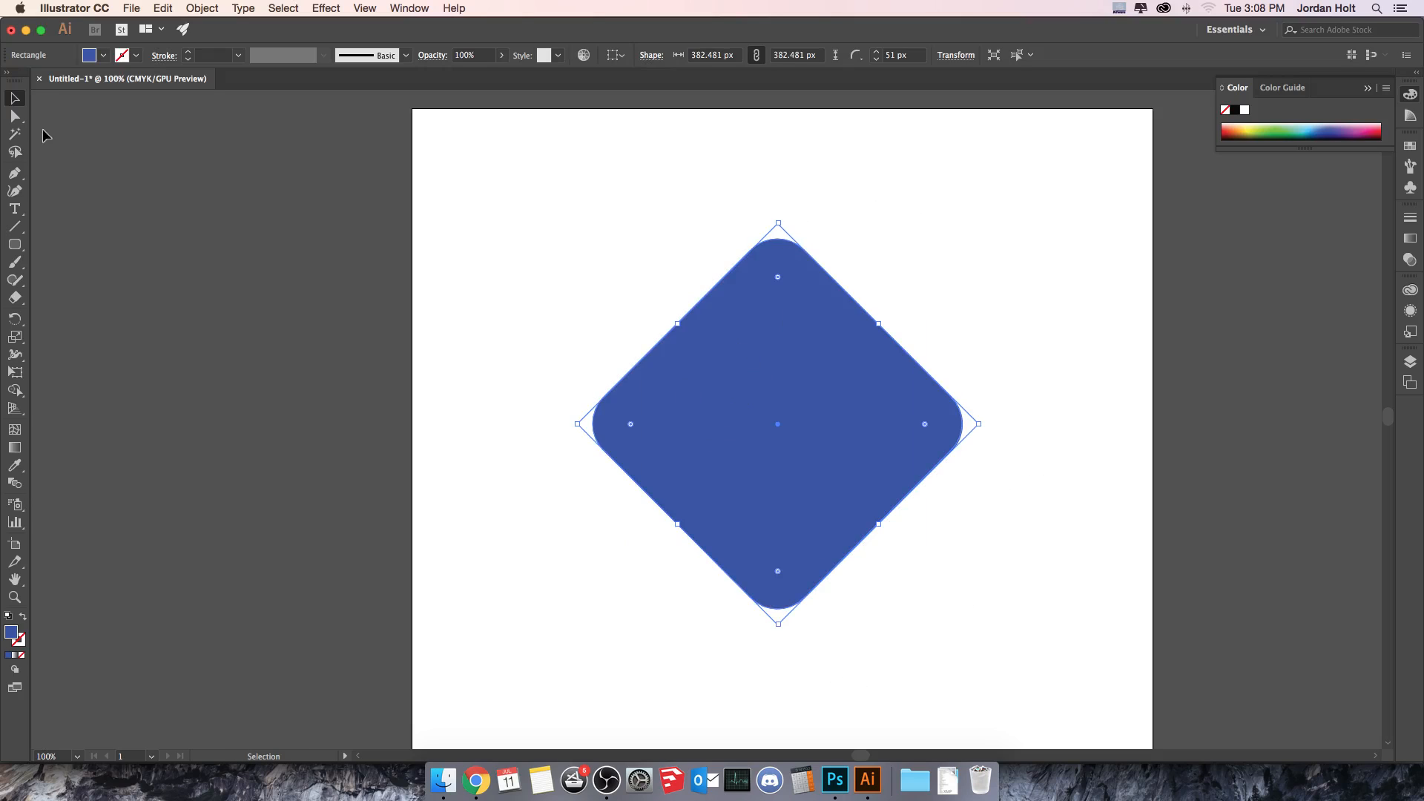
- Delete the diamond and draw a star with the Star tool, varying its point count and ending with a three-point triangle about 204 by 176 px
{"action": "key", "text": "Delete"}
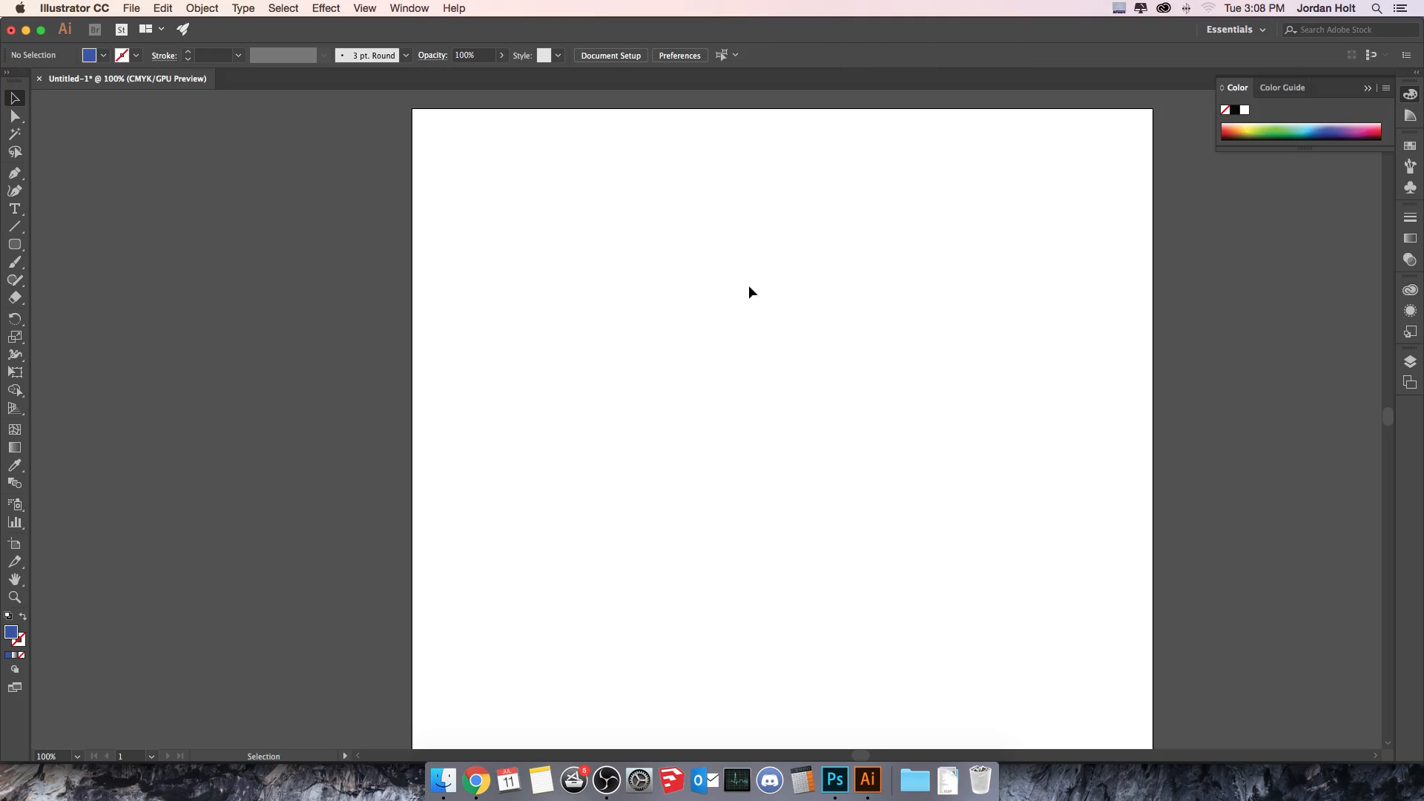
{"action": "left_click", "coordinate": [19, 243]}
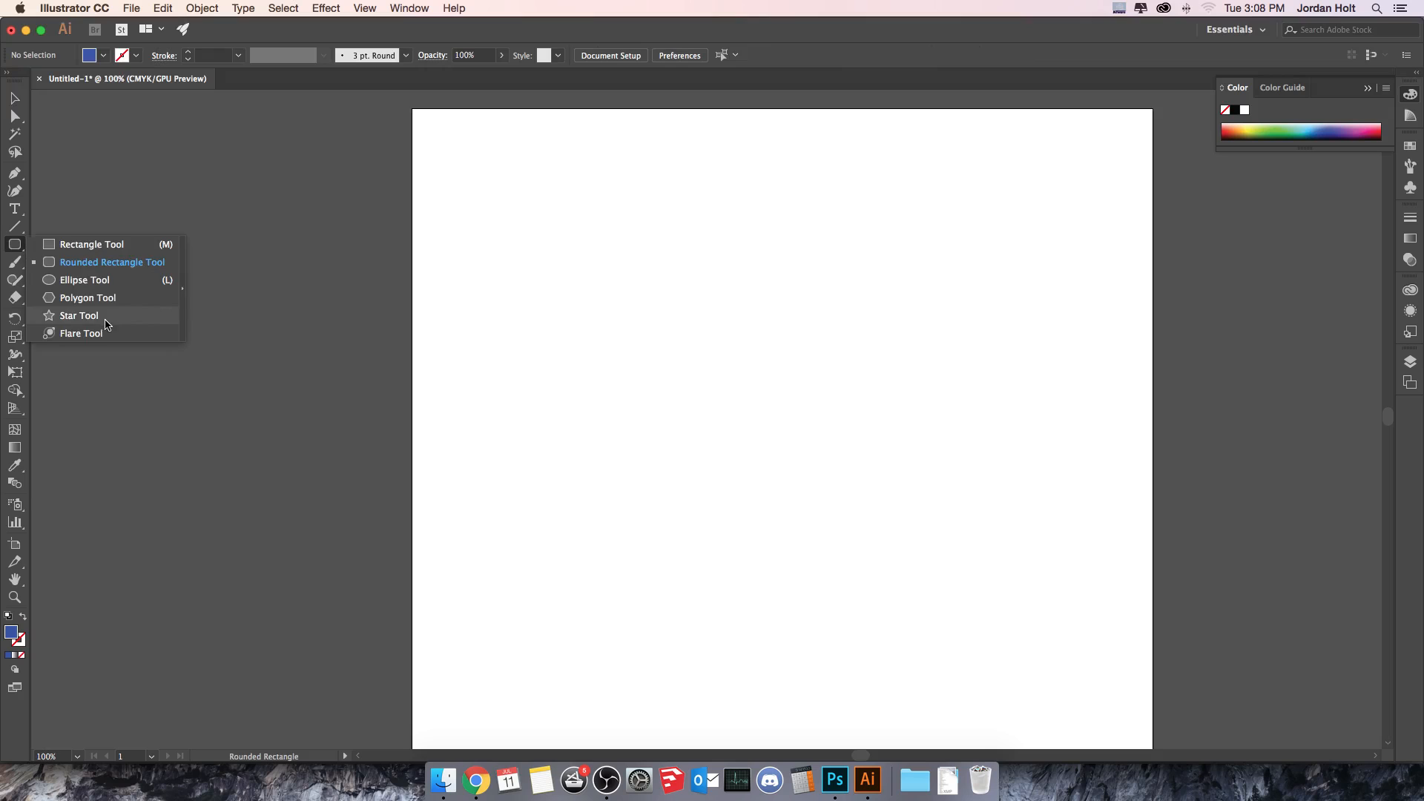
{"action": "left_click", "coordinate": [78, 315]}
{"action": "left_click_drag", "start_coordinate": [666, 288], "coordinate": [611, 356]}
{"action": "key", "text": "Up"}
{"action": "key", "text": "Up"}
{"action": "key", "text": "Up"}
{"action": "key", "text": "Up"}
{"action": "key", "text": "Up"}
{"action": "key", "text": "Up"}
{"action": "key", "text": "Up"}
{"action": "key", "text": "Up"}
{"action": "key", "text": "Up"}
{"action": "key", "text": "Down"}
{"action": "key", "text": "Down"}
{"action": "key", "text": "Down"}
{"action": "key", "text": "Down"}
{"action": "key", "text": "Down"}
{"action": "key", "text": "Down"}
{"action": "key", "text": "Down"}
{"action": "key", "text": "Down"}
{"action": "key", "text": "Down"}
{"action": "key", "text": "Down"}
{"action": "key", "text": "Down"}
{"action": "key", "text": "Up"}
{"action": "key", "text": "Up"}
{"action": "key", "text": "Up"}
{"action": "key", "text": "Up"}
{"action": "key", "text": "Up"}
{"action": "key", "text": "Up"}
{"action": "key", "text": "Up"}
{"action": "key", "text": "Up"}
{"action": "key", "text": "Up"}
{"action": "key", "text": "Up"}
{"action": "key", "text": "Up"}
{"action": "key", "text": "Up"}
{"action": "key", "text": "Up"}
{"action": "key", "text": "Up"}
{"action": "key", "text": "Up"}
{"action": "key", "text": "Up"}
{"action": "key", "text": "Up"}
{"action": "key", "text": "Up"}
{"action": "key", "text": "Up"}
{"action": "key", "text": "Up"}
{"action": "key", "text": "Down"}
{"action": "key", "text": "Down"}
{"action": "key", "text": "Down"}
{"action": "key", "text": "Down"}
{"action": "key", "text": "Down"}
{"action": "key", "text": "Down"}
{"action": "key", "text": "Down"}
{"action": "key", "text": "Down"}
{"action": "key", "text": "Down"}
{"action": "key", "text": "Down"}
{"action": "key", "text": "Down"}
{"action": "key", "text": "Down"}
{"action": "key", "text": "Down"}
{"action": "key", "text": "Down"}
{"action": "key", "text": "Down"}
{"action": "key", "text": "Down"}
{"action": "key", "text": "Down"}
{"action": "key", "text": "Down"}
{"action": "key", "text": "Down"}
{"action": "key", "text": "Down"}
{"action": "key", "text": "Down"}
{"action": "key", "text": "Down"}
{"action": "key", "text": "Down"}
{"action": "key", "text": "Down"}
{"action": "key", "text": "Down"}
{"action": "key", "text": "Down"}
{"action": "key", "text": "Down"}
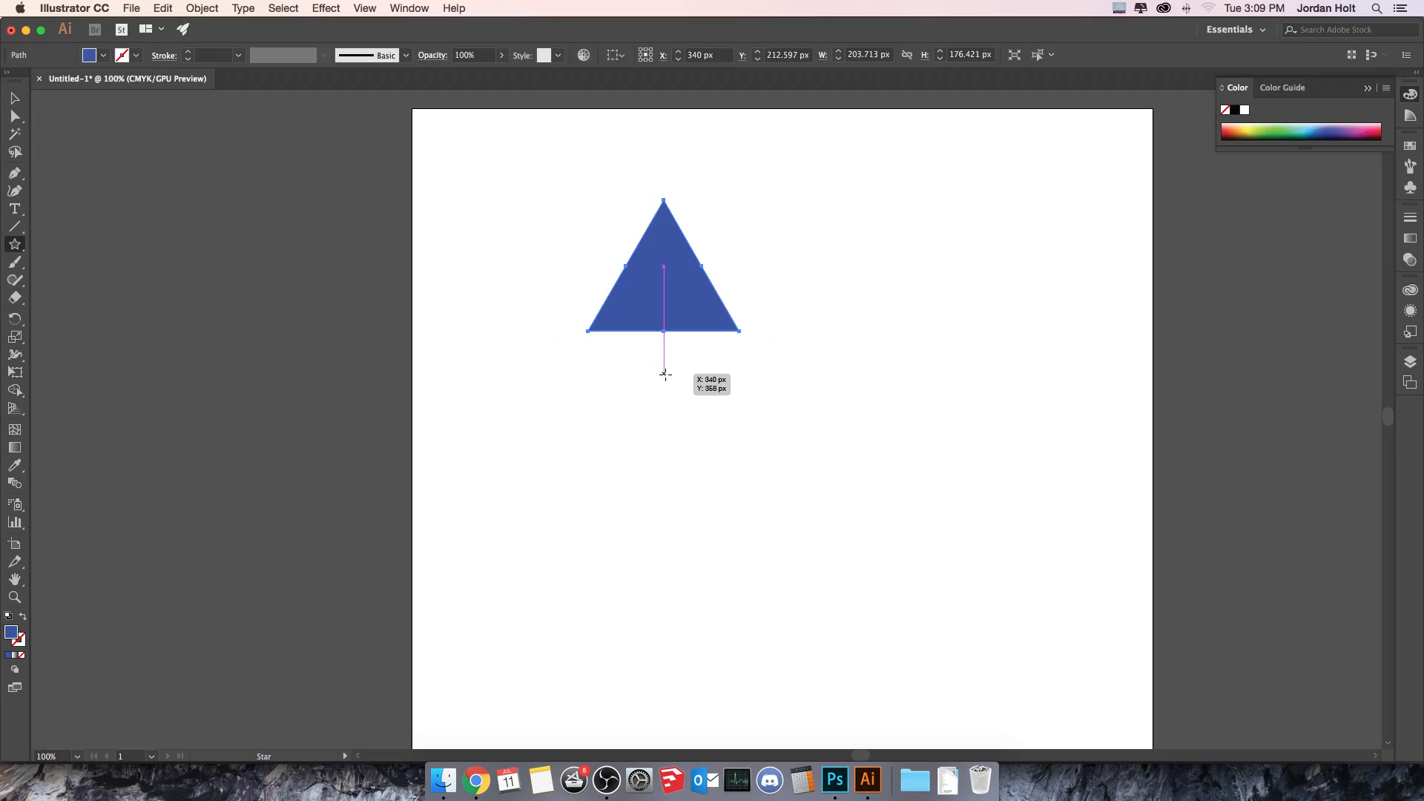